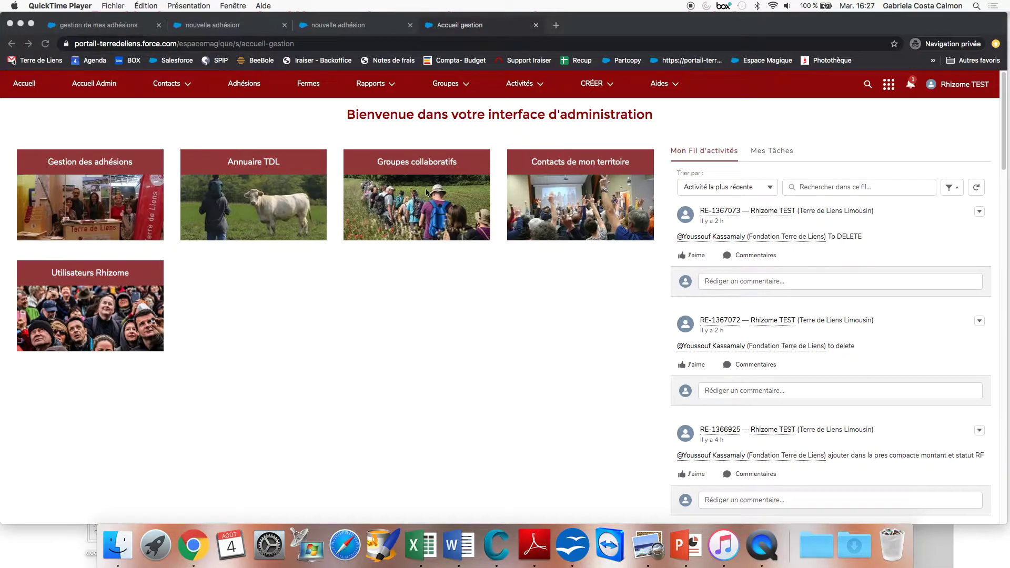
In Chrome, start a Nouvelle adhésion from the CRÉER menu.
click(611, 87)
click(612, 88)
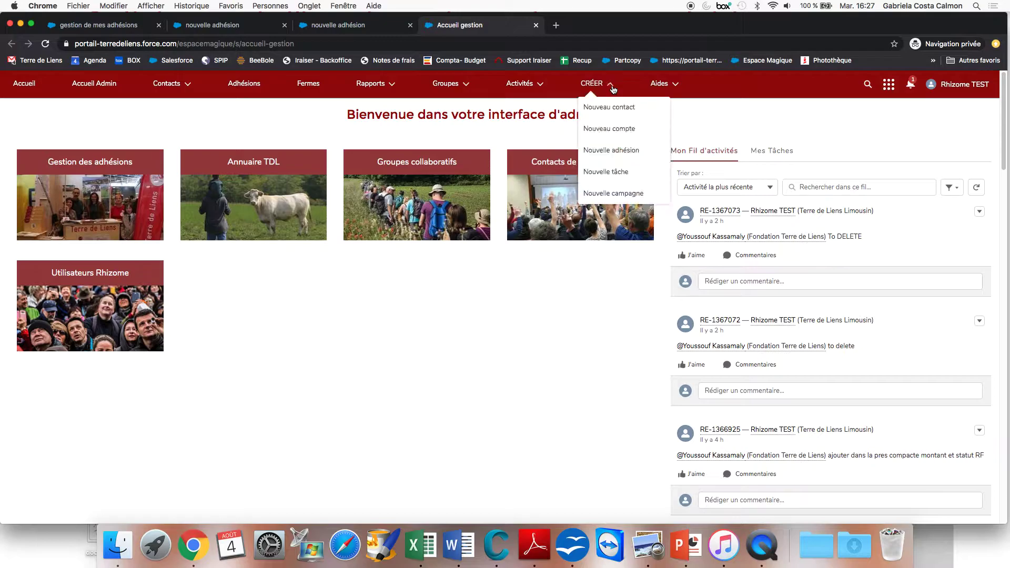
click(617, 151)
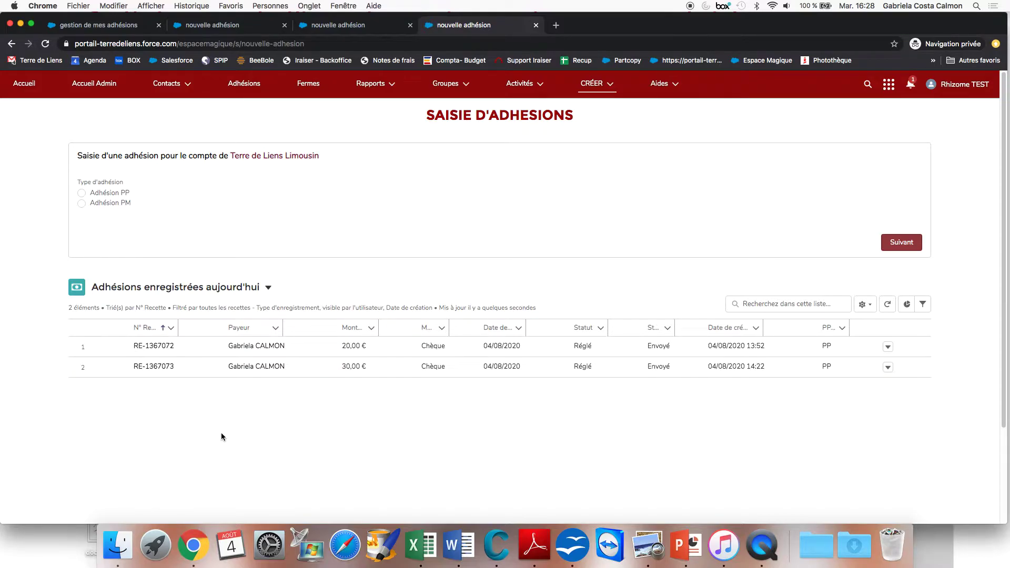
Start an Adhésion PP membership, search the existing contact by first name, and select them.
click(82, 194)
click(902, 240)
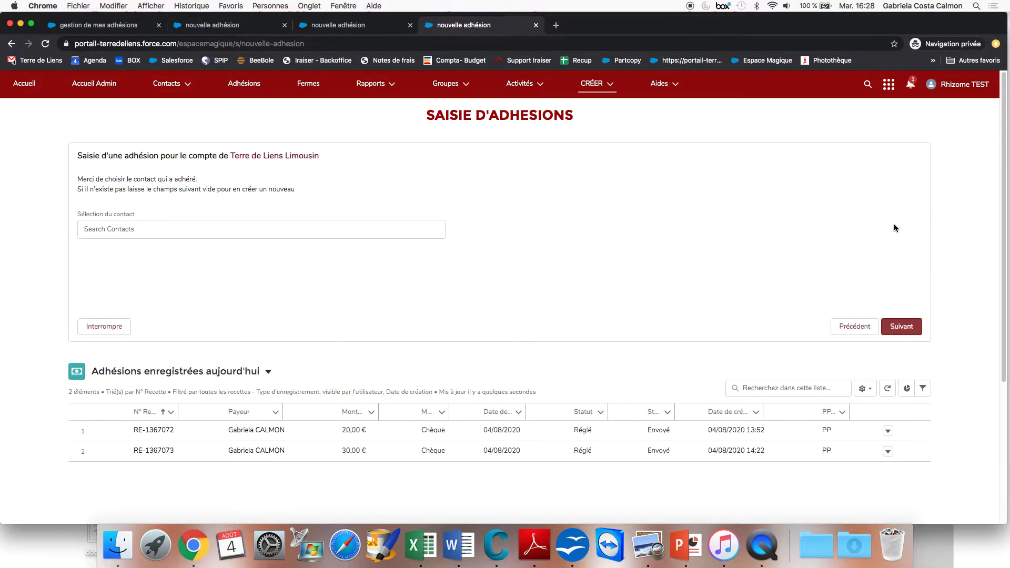
click(397, 230)
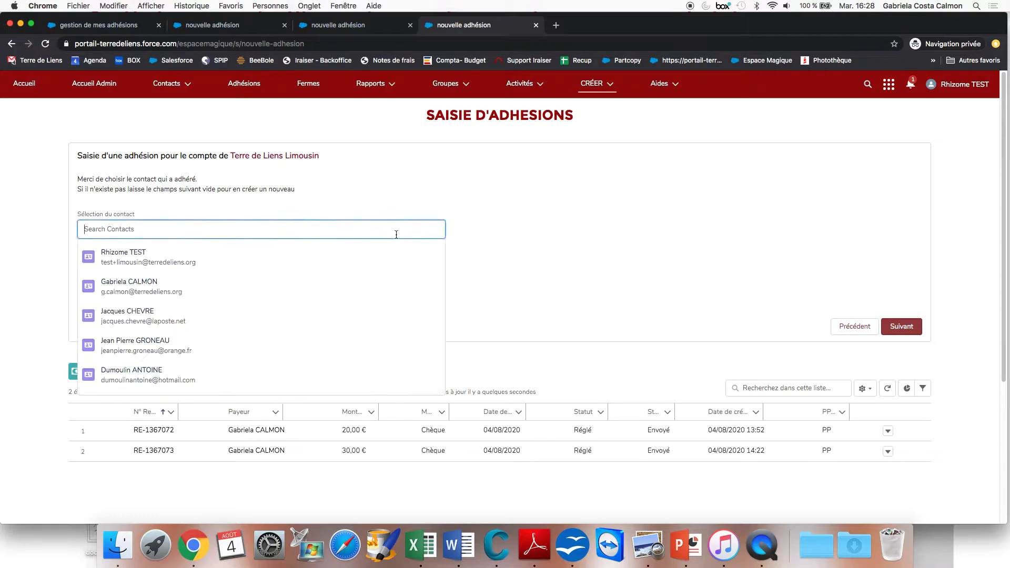
text(Gabrie)
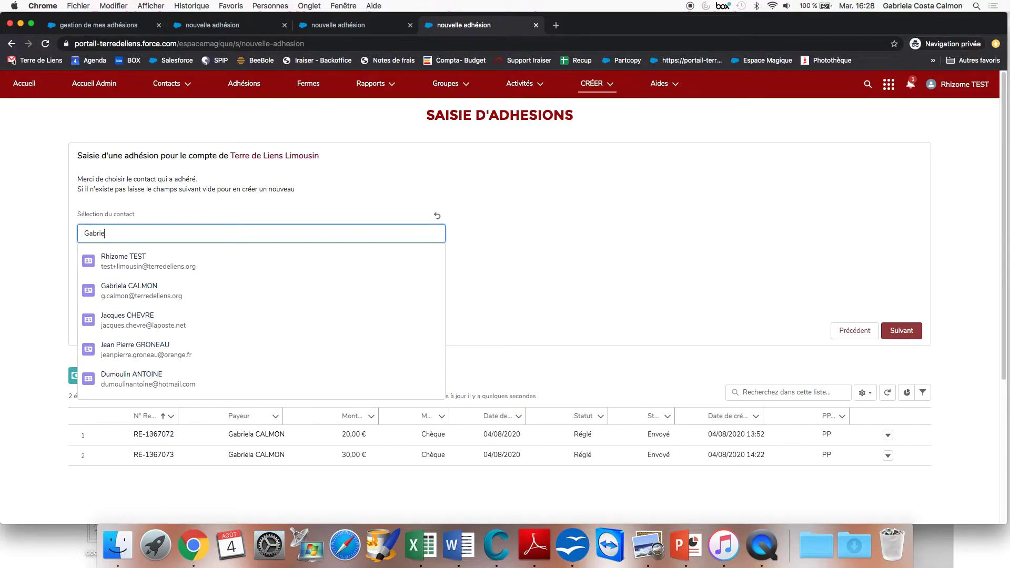
text(la)
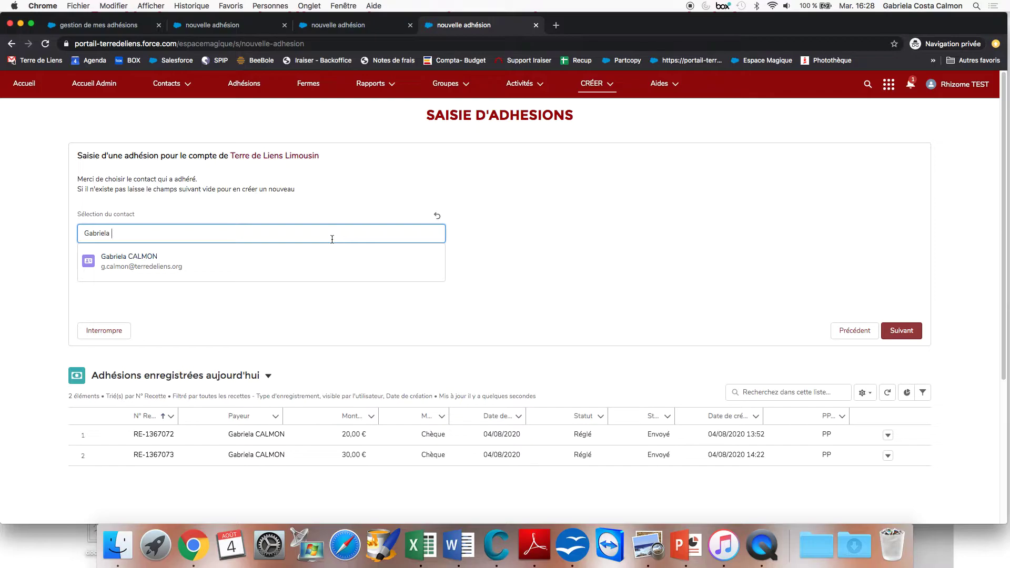
click(150, 258)
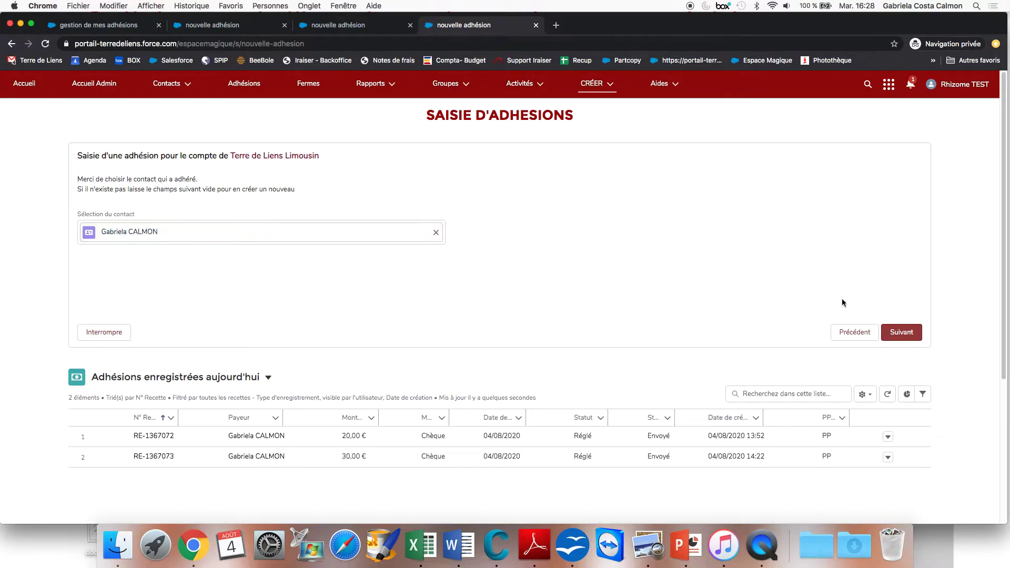
click(900, 333)
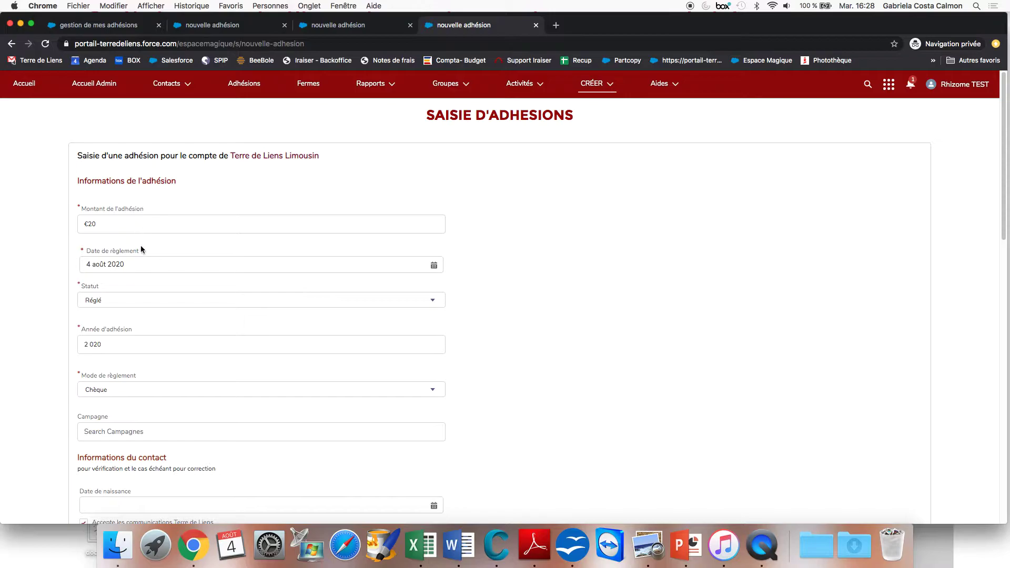
Scroll down through the prefilled €20 Chèque membership form to check the address, then back up.
scroll(206, 352, down, 1)
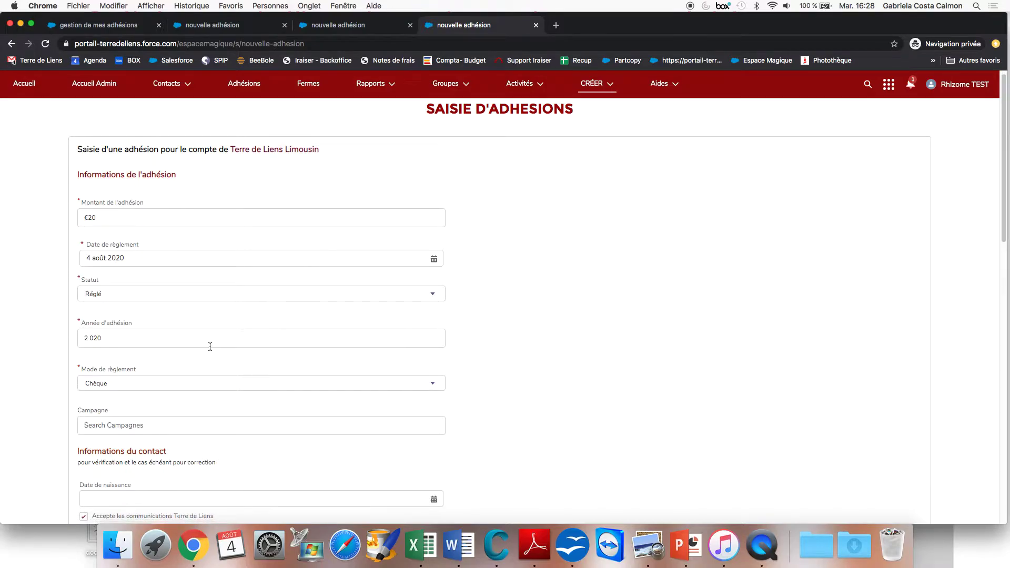
scroll(218, 376, down, 5)
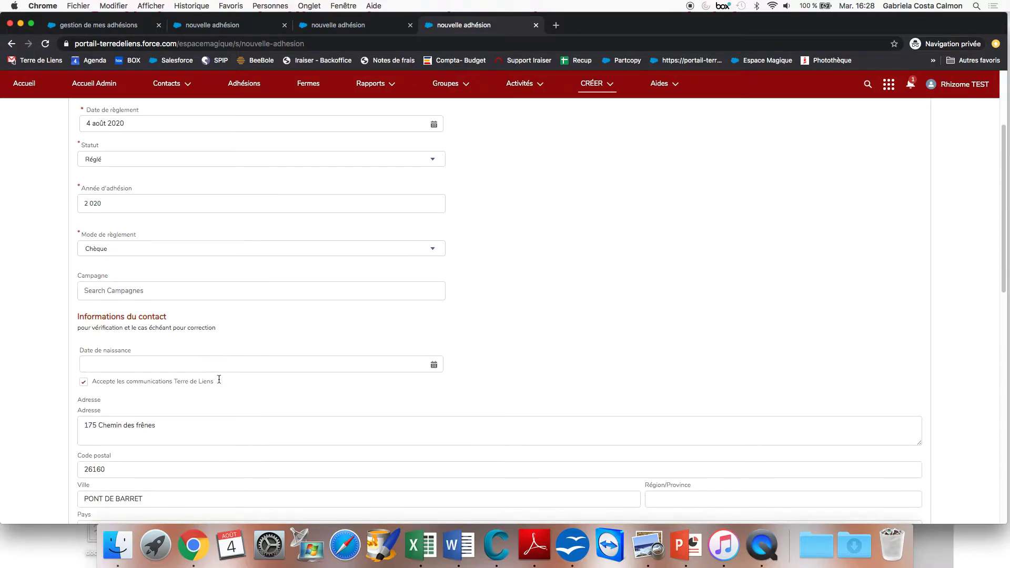
scroll(263, 393, down, 2)
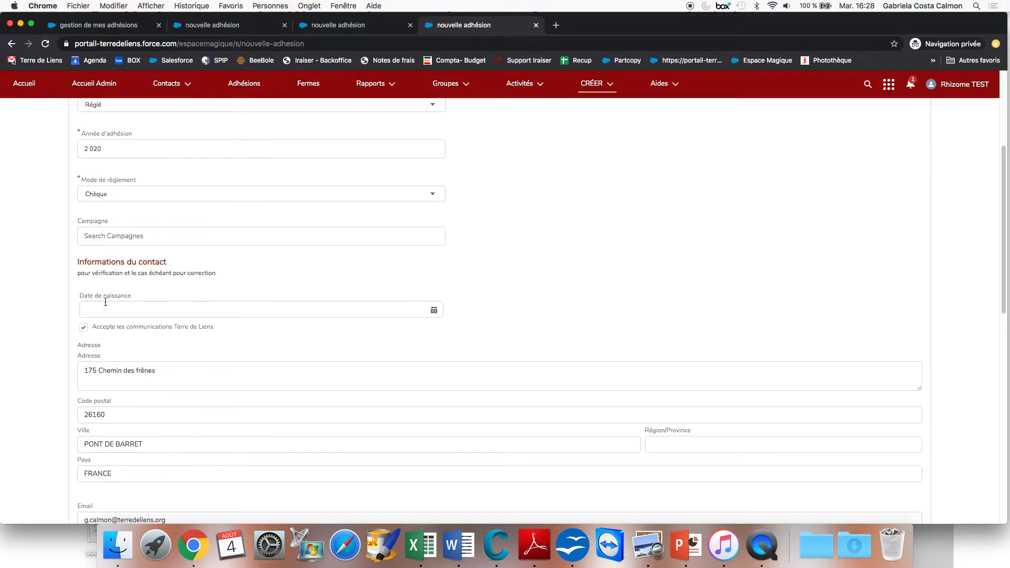
scroll(181, 379, down, 3)
scroll(181, 378, down, 3)
scroll(181, 379, up, 3)
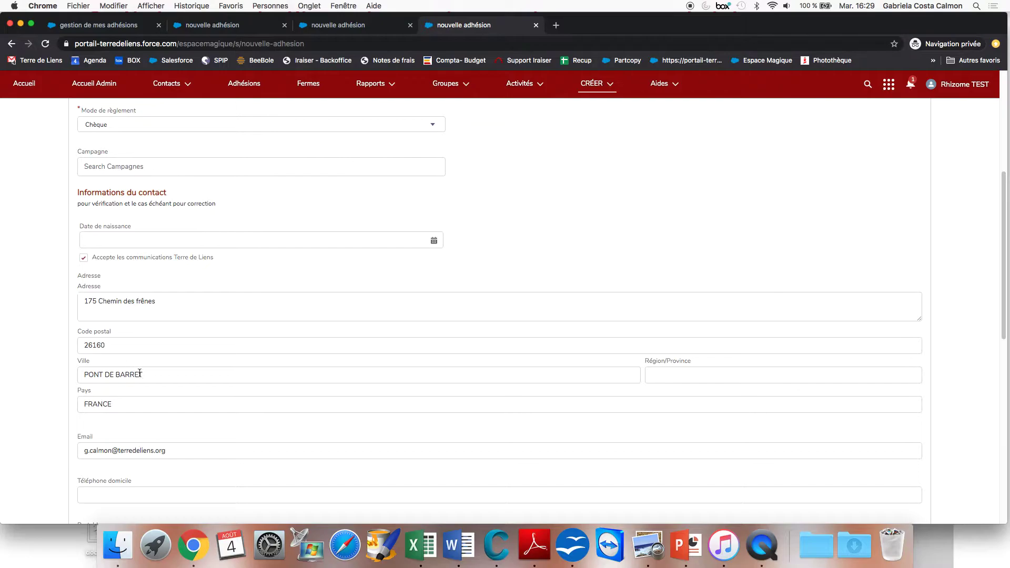
scroll(191, 365, up, 10)
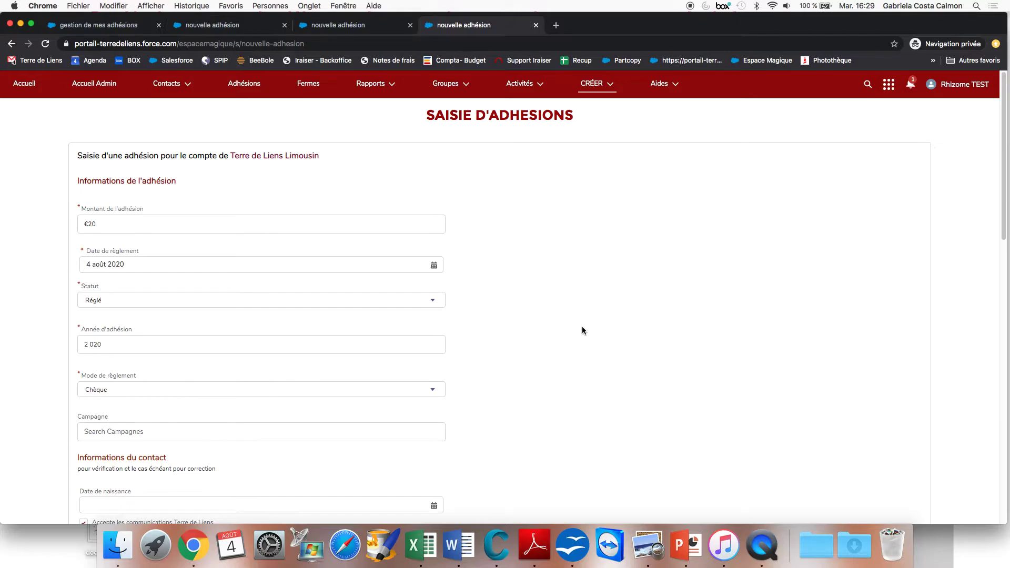
Restart a fresh Nouvelle adhésion as an Adhésion PP membership.
click(603, 90)
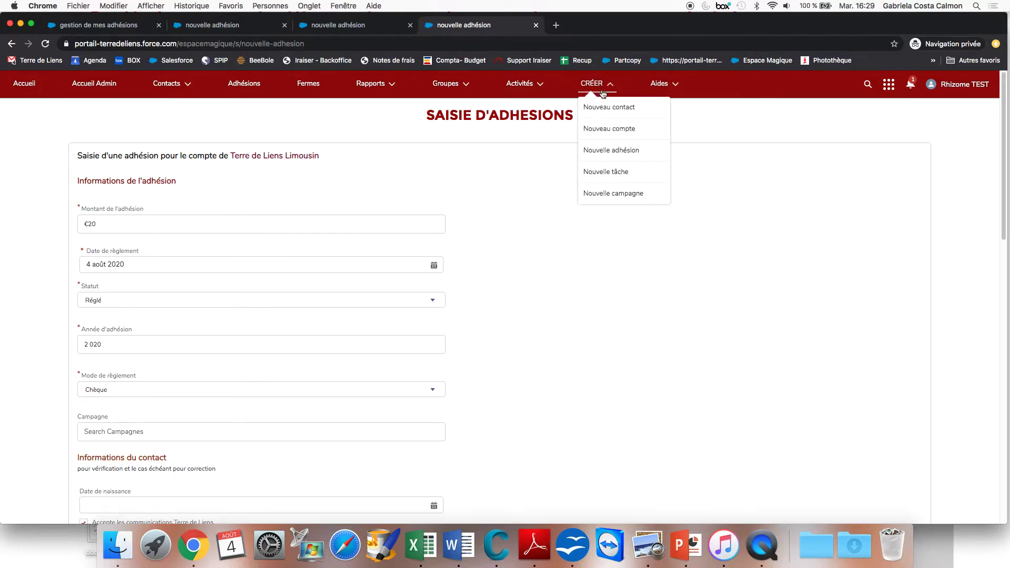
click(617, 151)
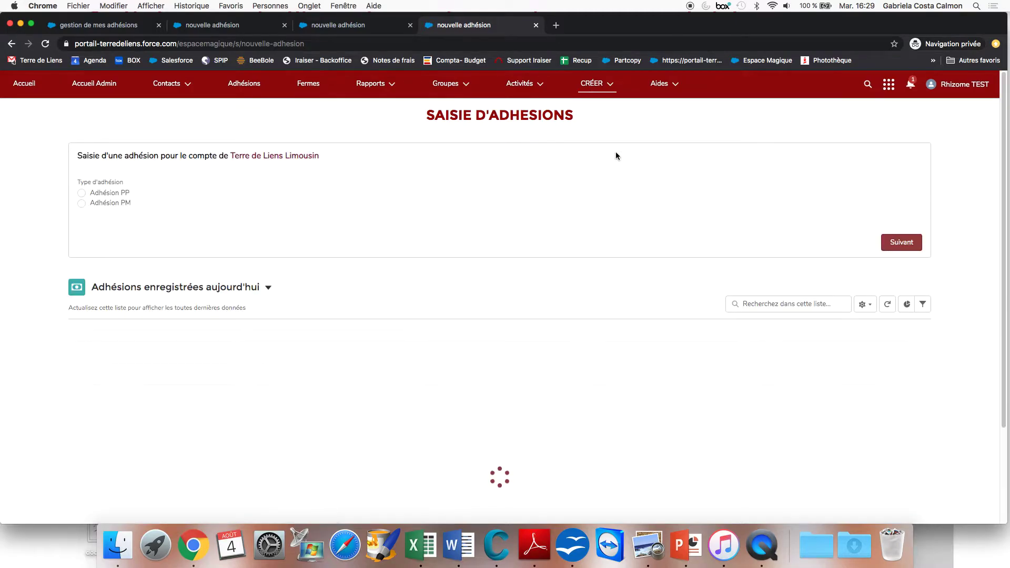
click(82, 193)
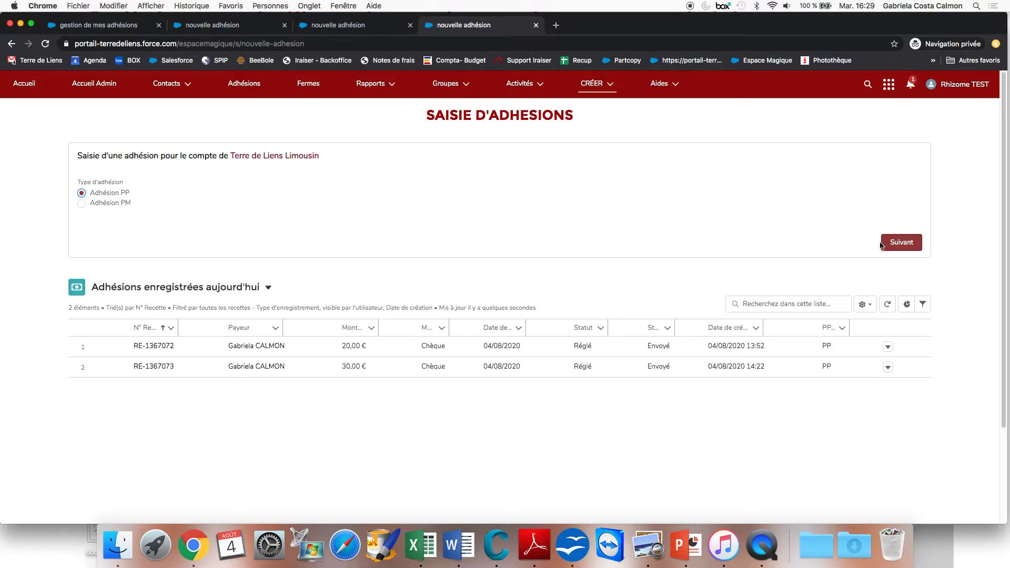
click(899, 242)
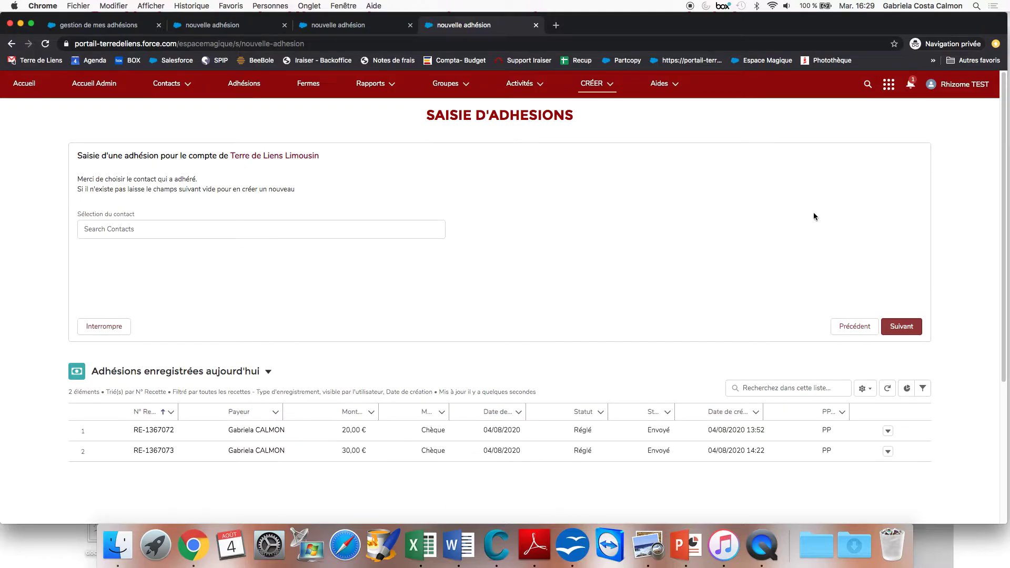
Type the contact's name in Search Contacts, then reset the field to leave it empty.
click(430, 228)
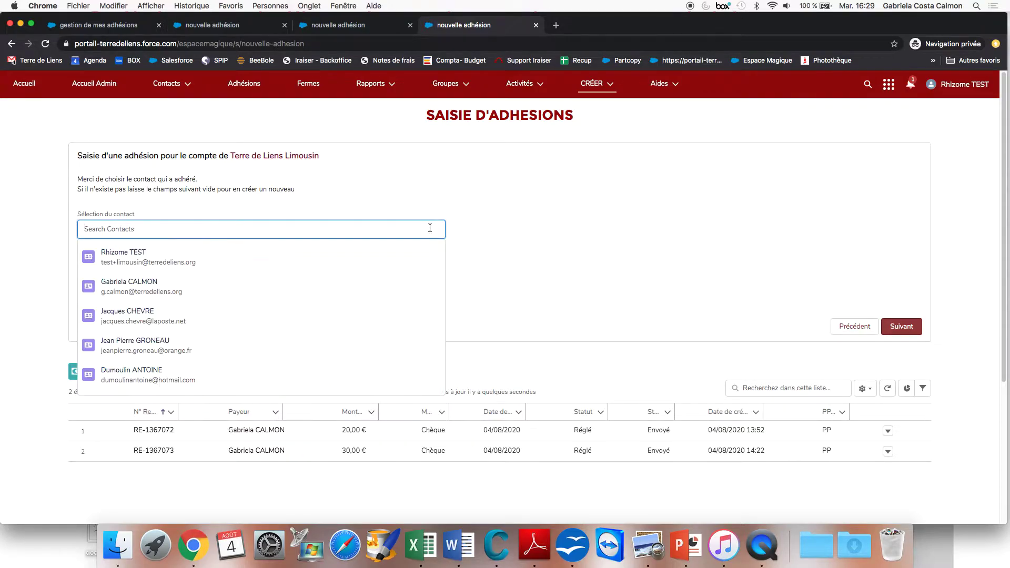
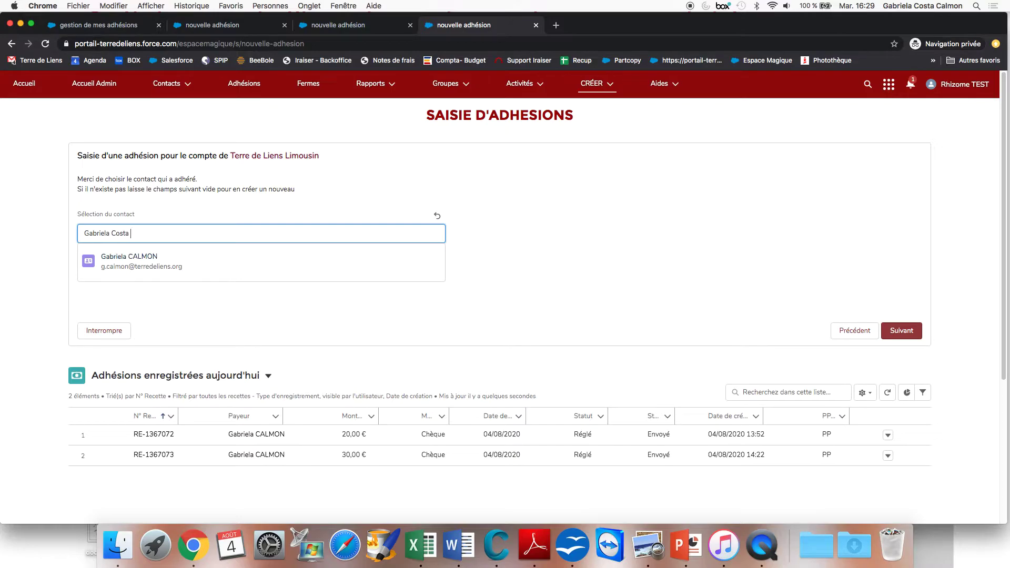
text(OSTA)
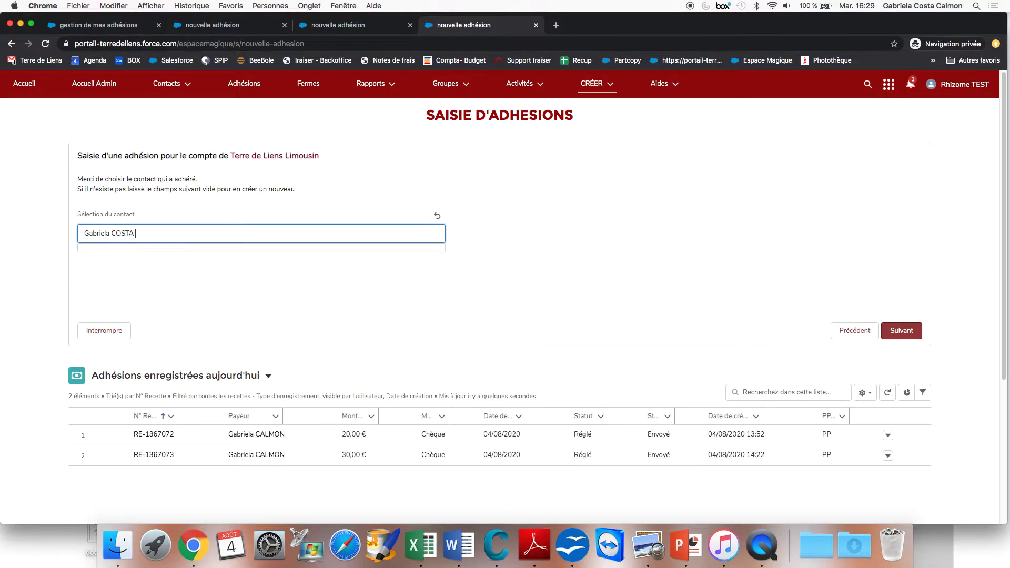
key(BackSpace)
key(BackSpace)
key(BackSpace)
key(BackSpace)
click(437, 216)
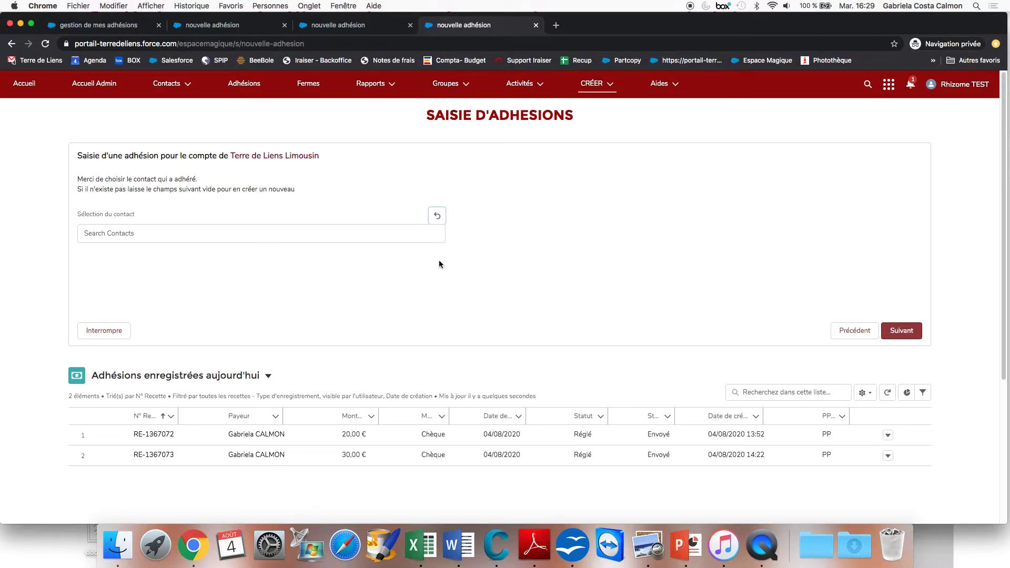
Continue without an existing contact and choose 'Contact de type Personne Physique'.
click(904, 335)
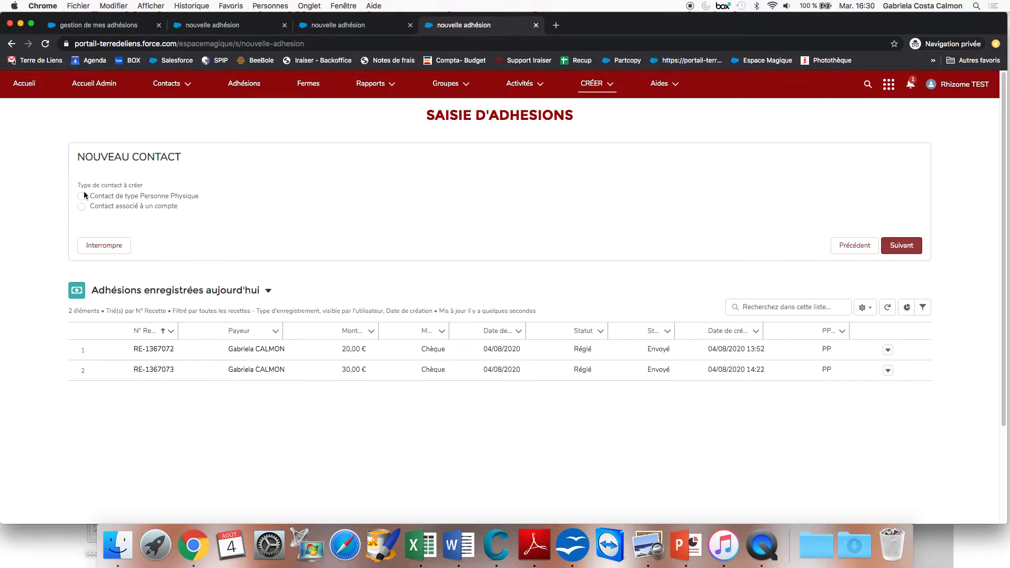
click(81, 197)
click(900, 244)
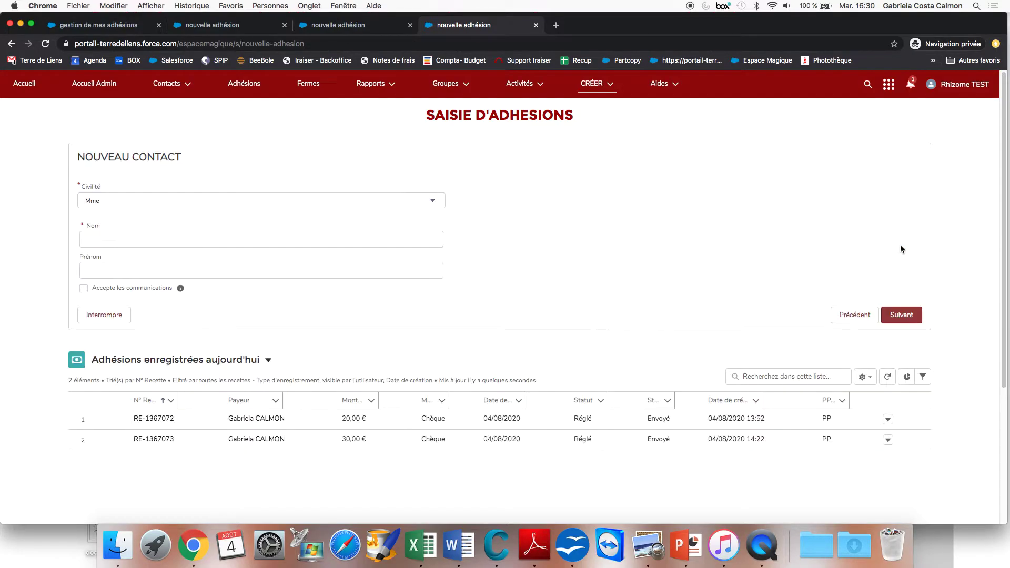
Enter the contact's surname and first name, tick 'Accepte les communications', and continue.
click(407, 241)
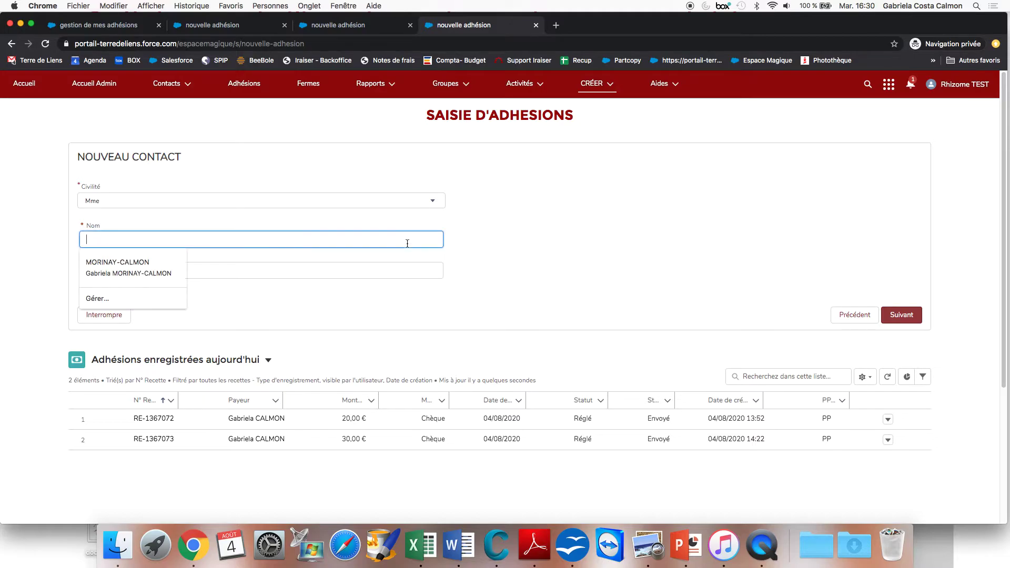
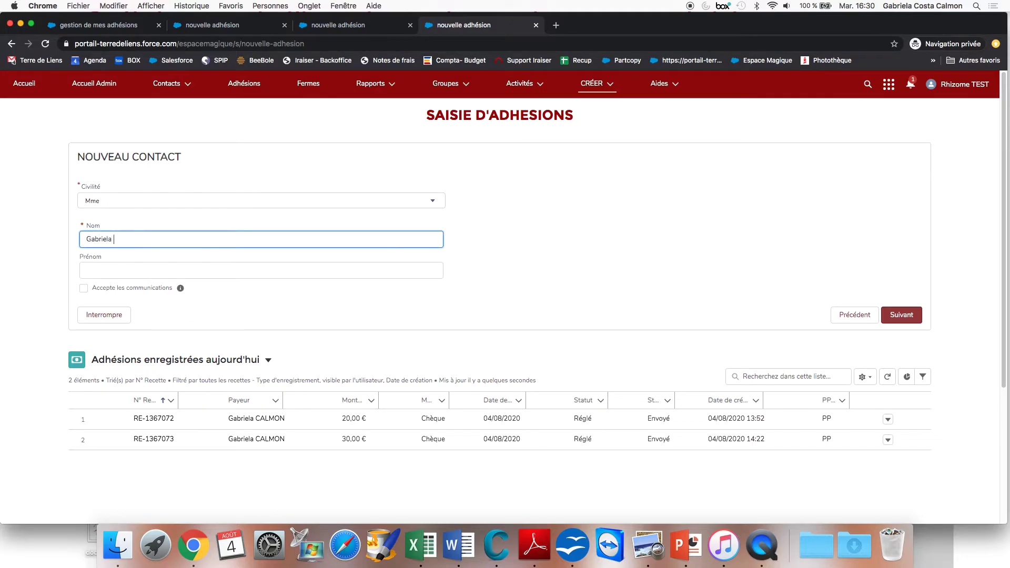
key(Tab)
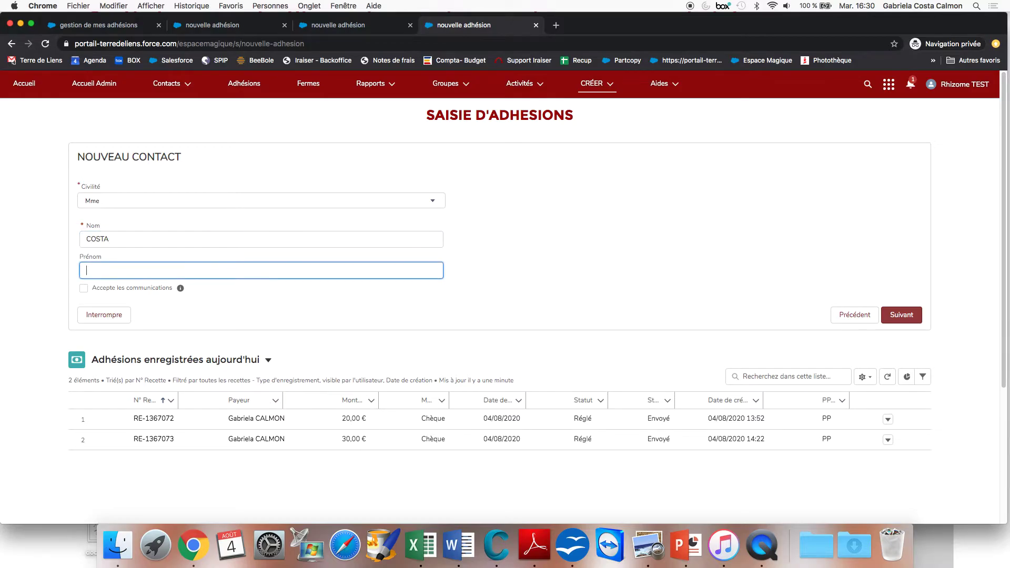
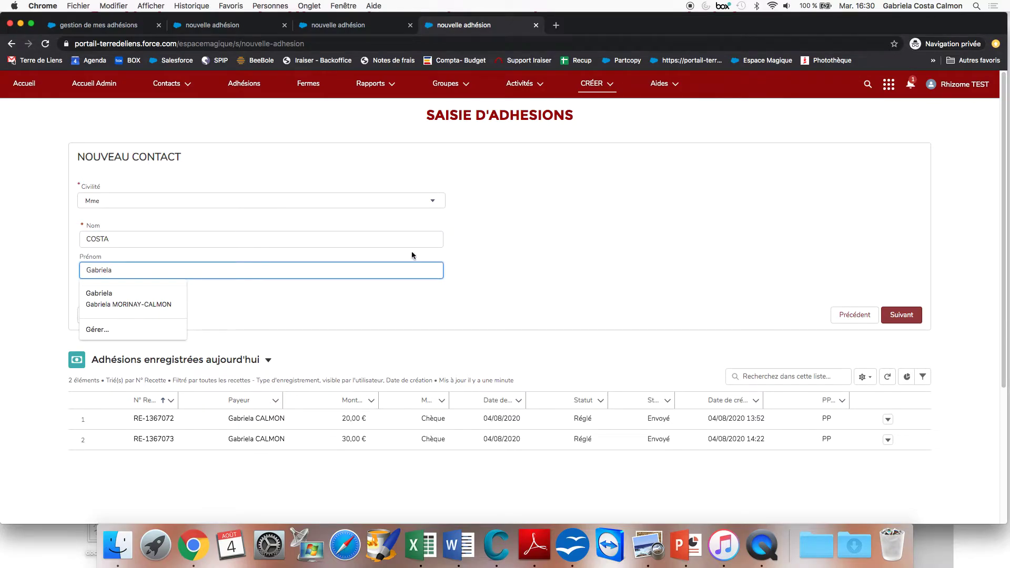
click(428, 292)
click(84, 289)
click(906, 316)
Fill Adresse e-mail from the saved suggestion, leave Tél. portable blank, and continue.
click(504, 202)
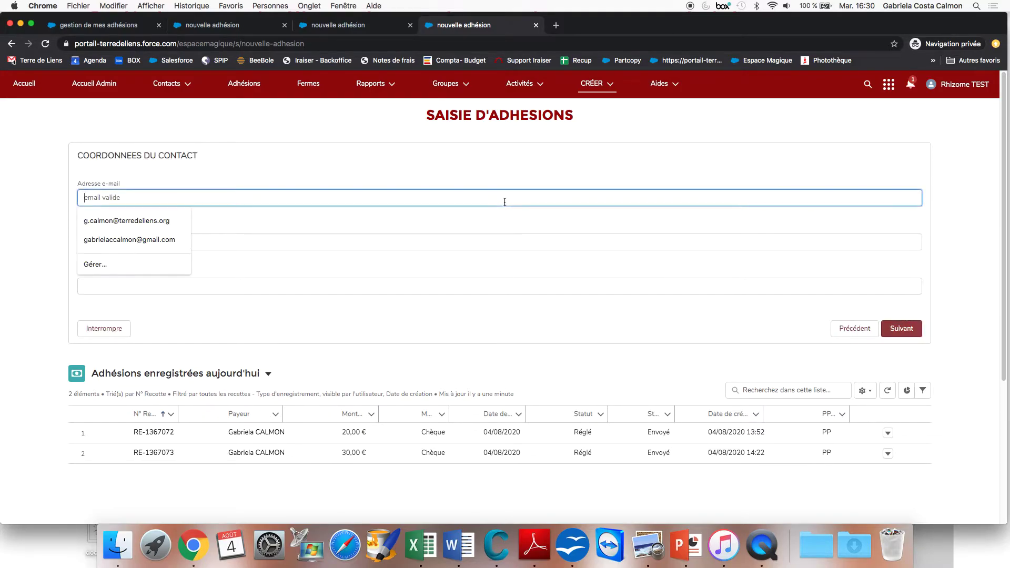
click(170, 220)
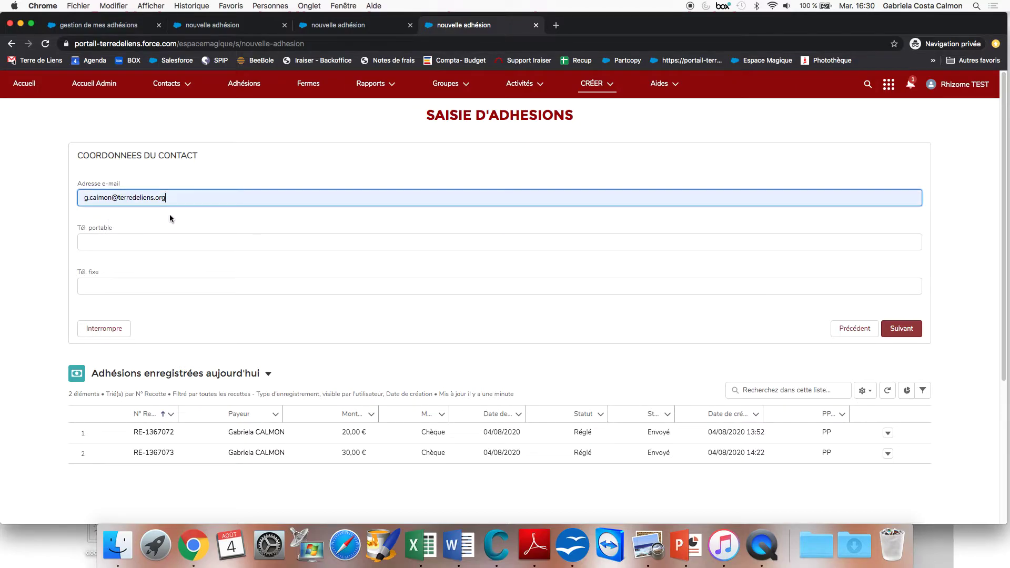
click(165, 249)
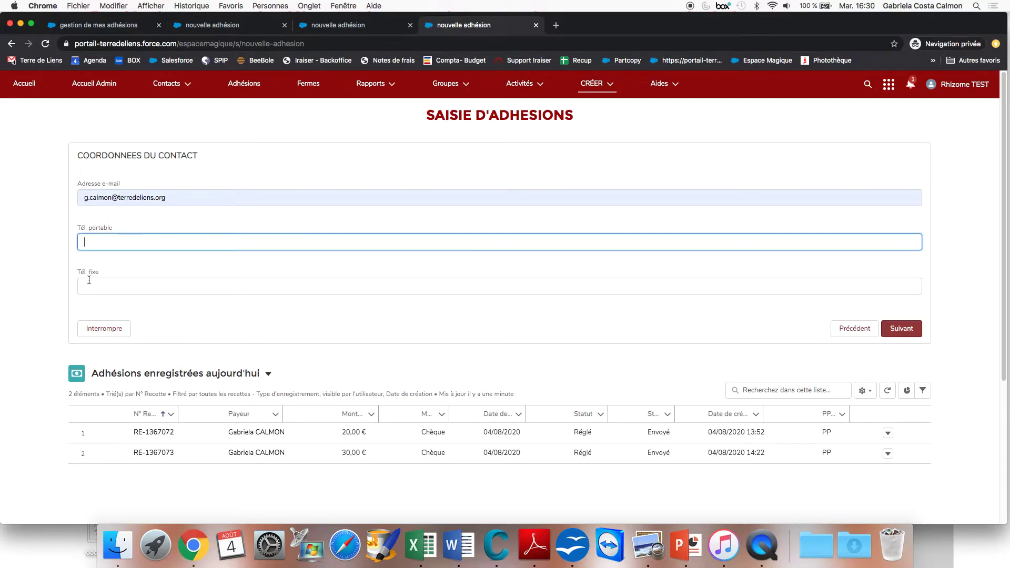
click(902, 329)
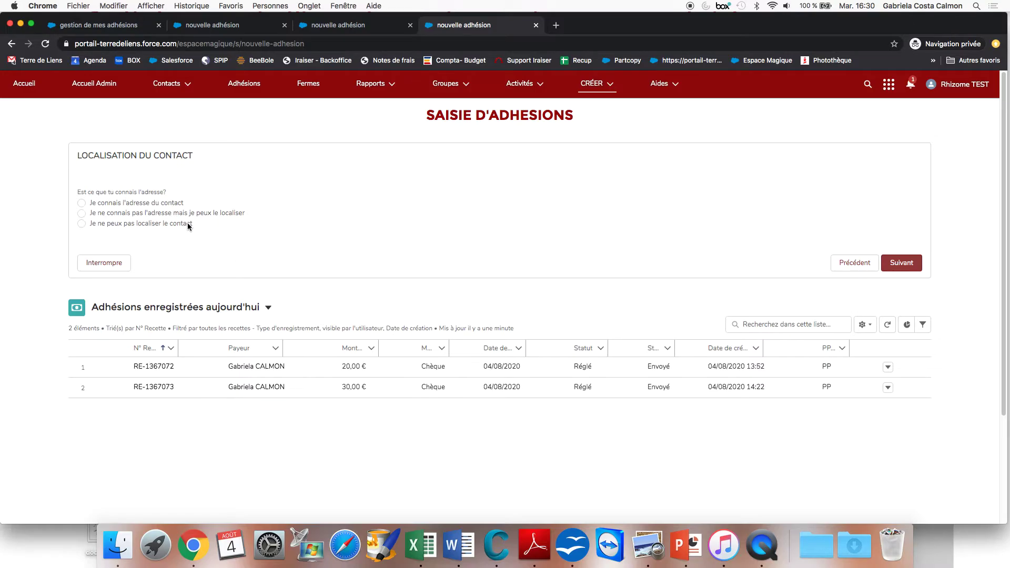
Answer 'Je connais l'adresse du contact' and proceed to the address form.
click(81, 224)
click(88, 214)
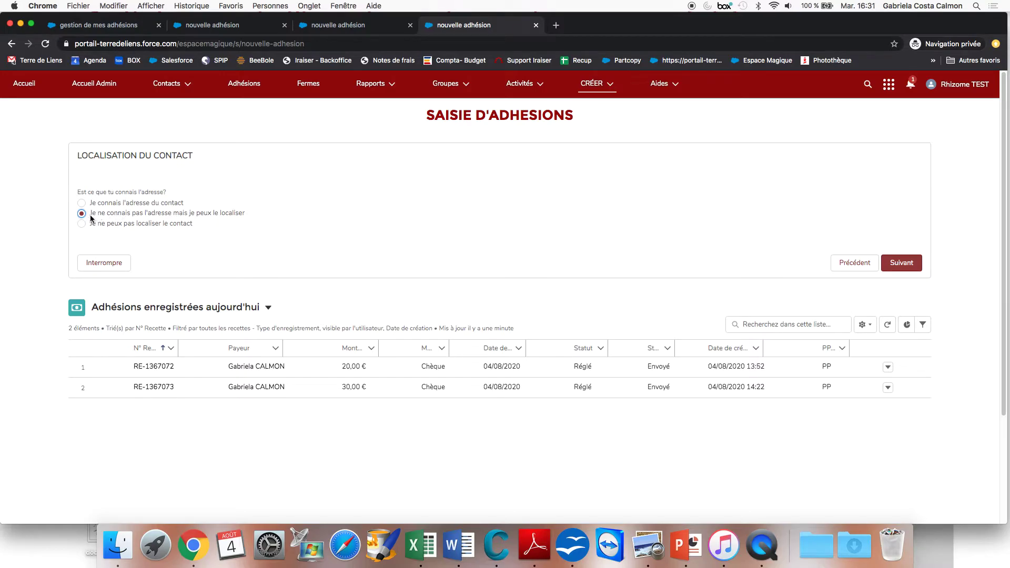
click(81, 203)
click(907, 262)
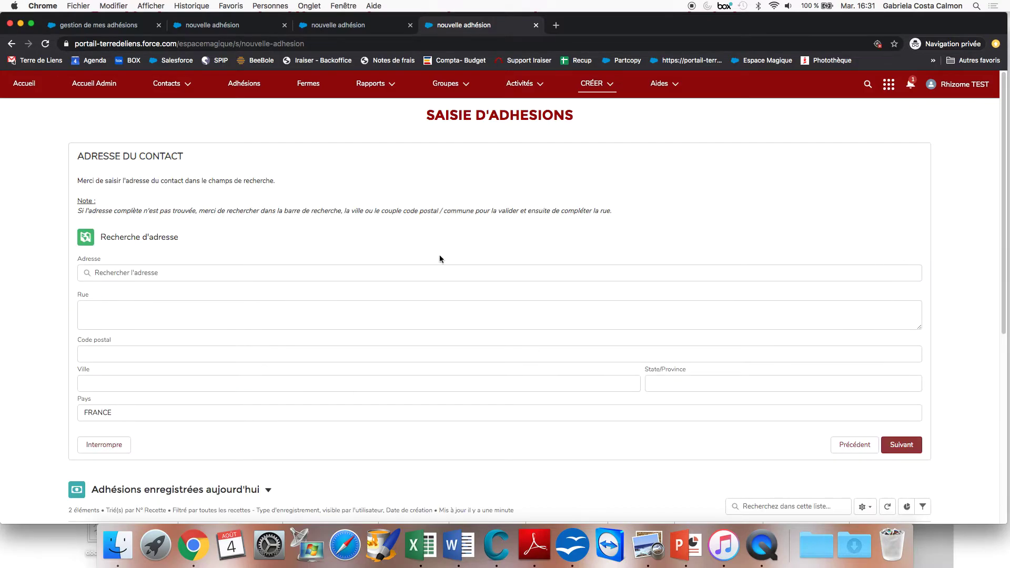
Search the contact's street address and postcode, and pick the matching Google suggestion.
scroll(343, 290, down, 2)
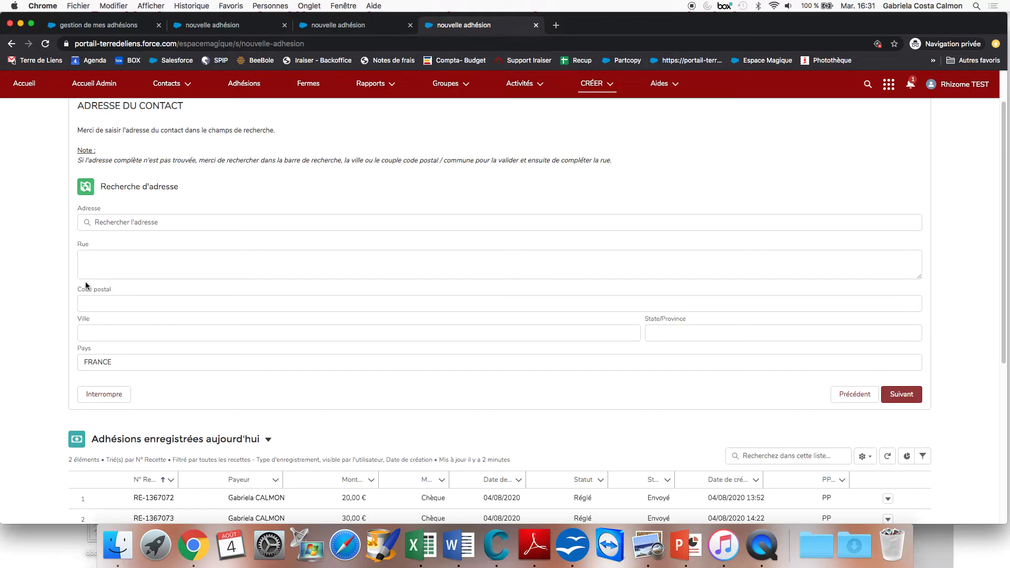
click(126, 222)
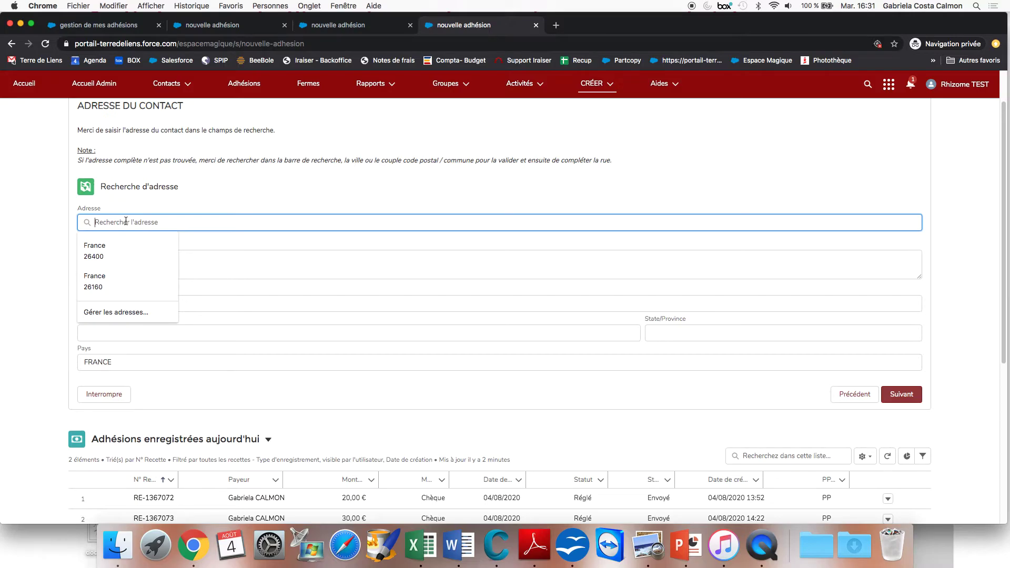
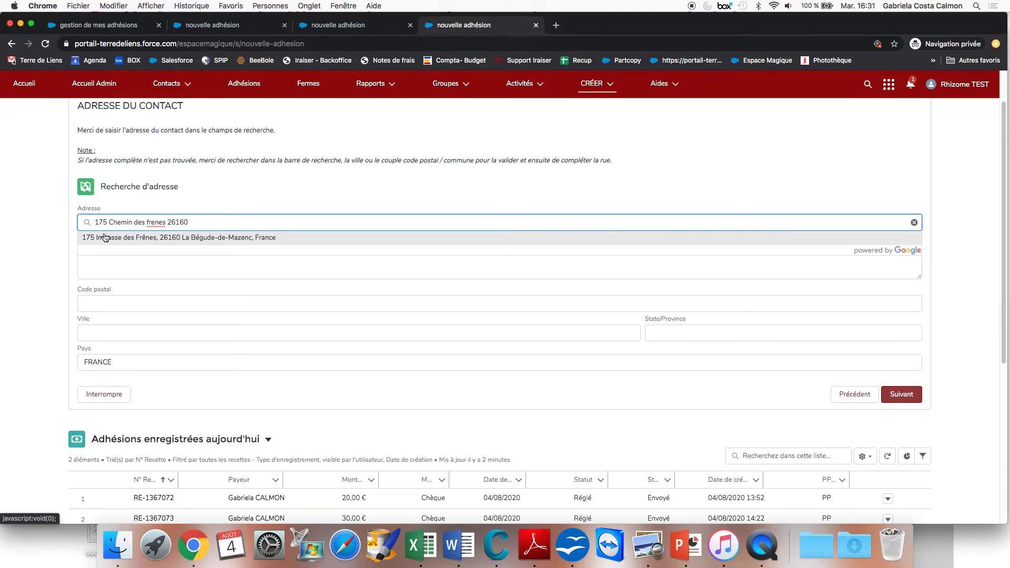
click(230, 241)
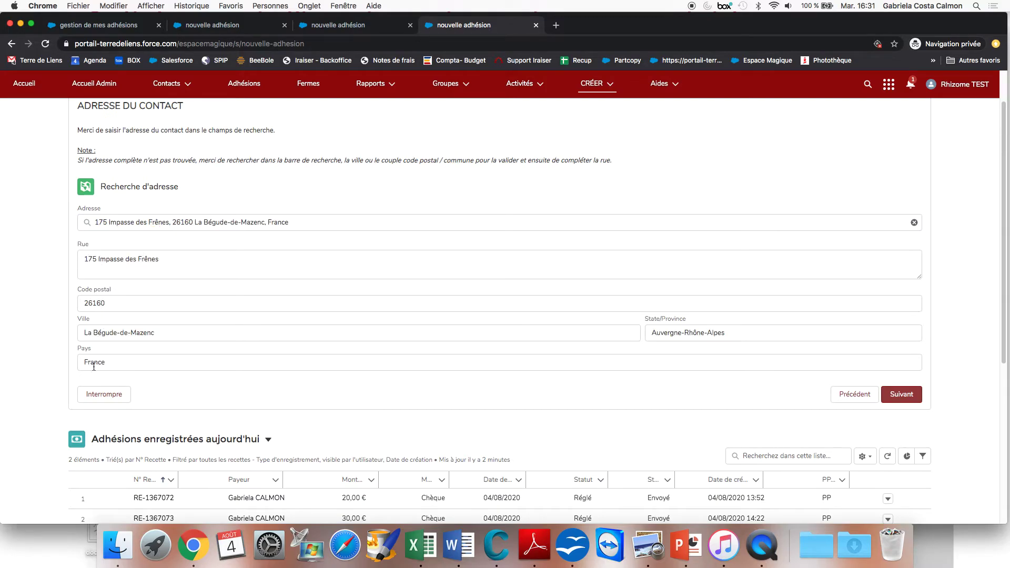
Correct the town via autofill and replace the street type word in Rue.
drag(168, 333, 79, 333)
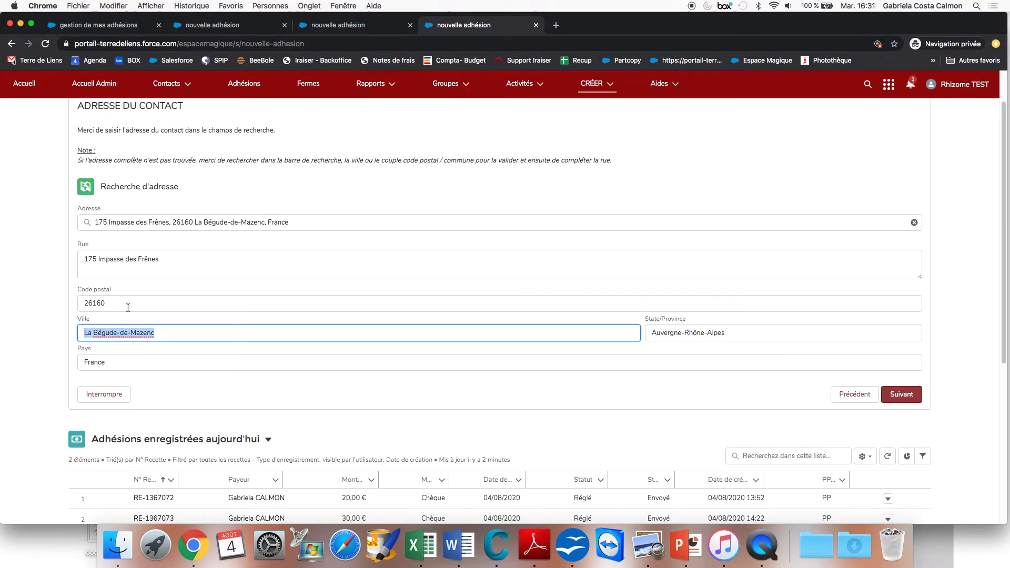
click(108, 356)
drag(126, 260, 99, 258)
text(Chemin)
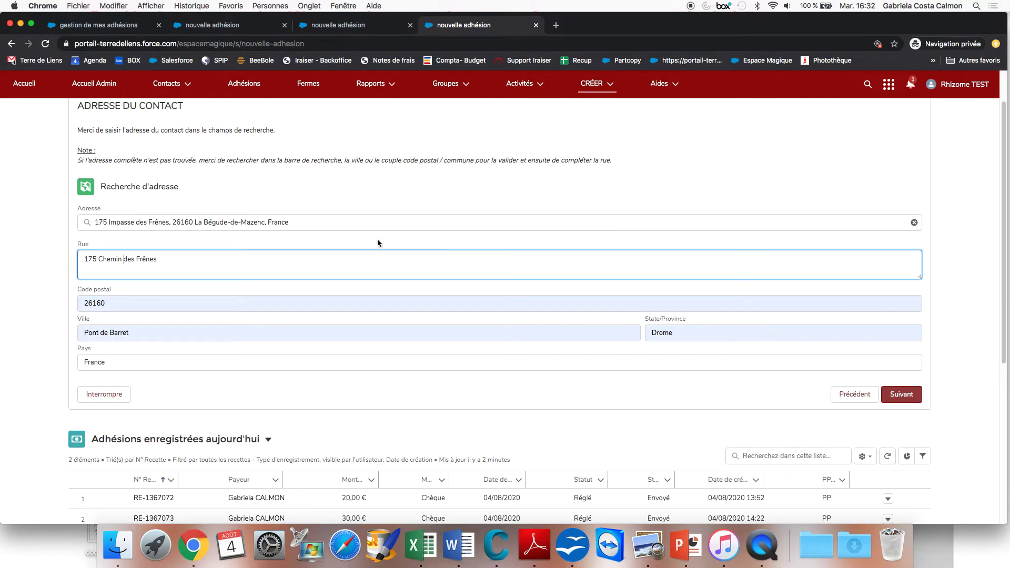
Clear the address, choose a saved address instead so Rue and Code postal fill in, and continue.
click(914, 223)
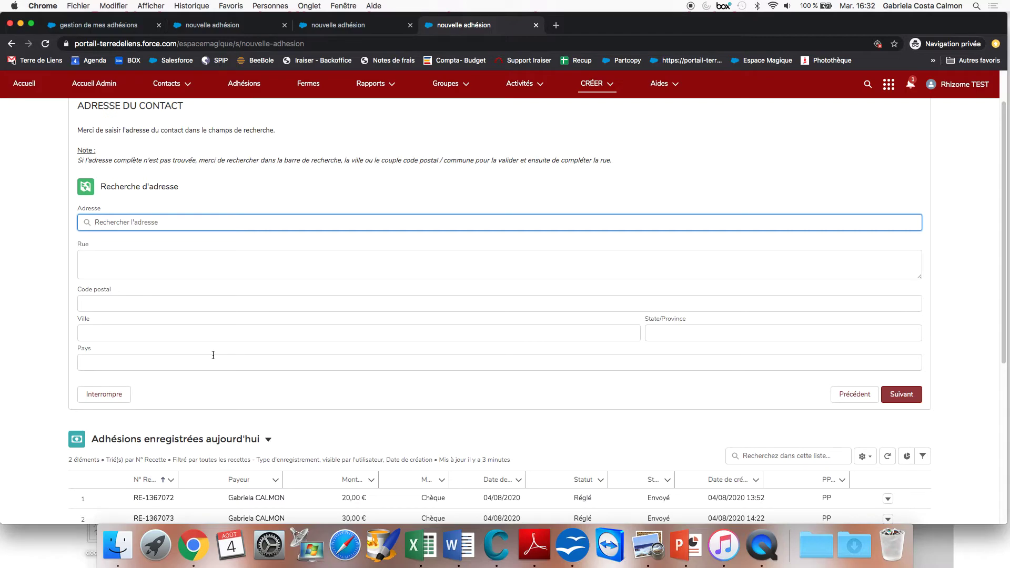
click(186, 223)
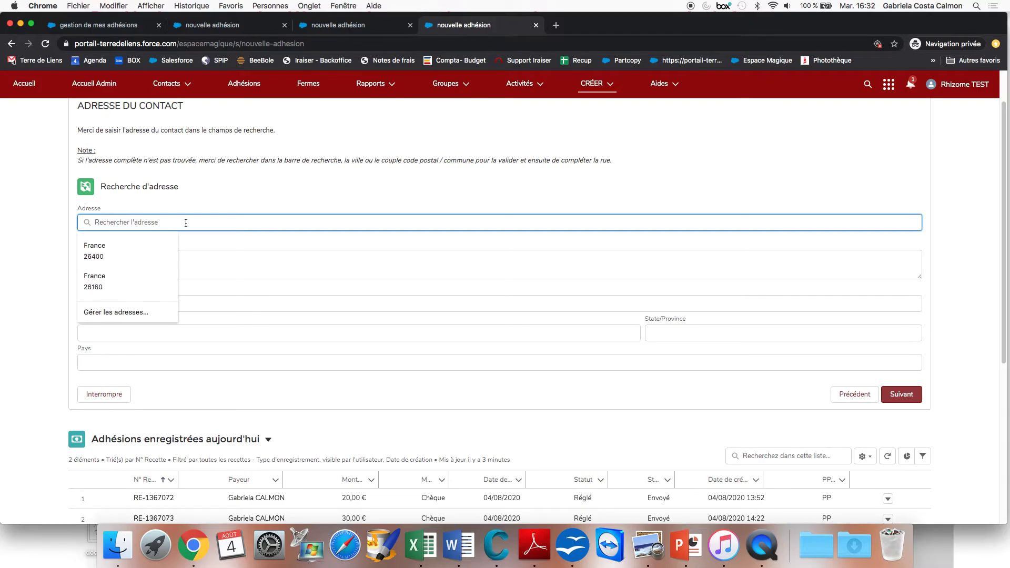
click(166, 243)
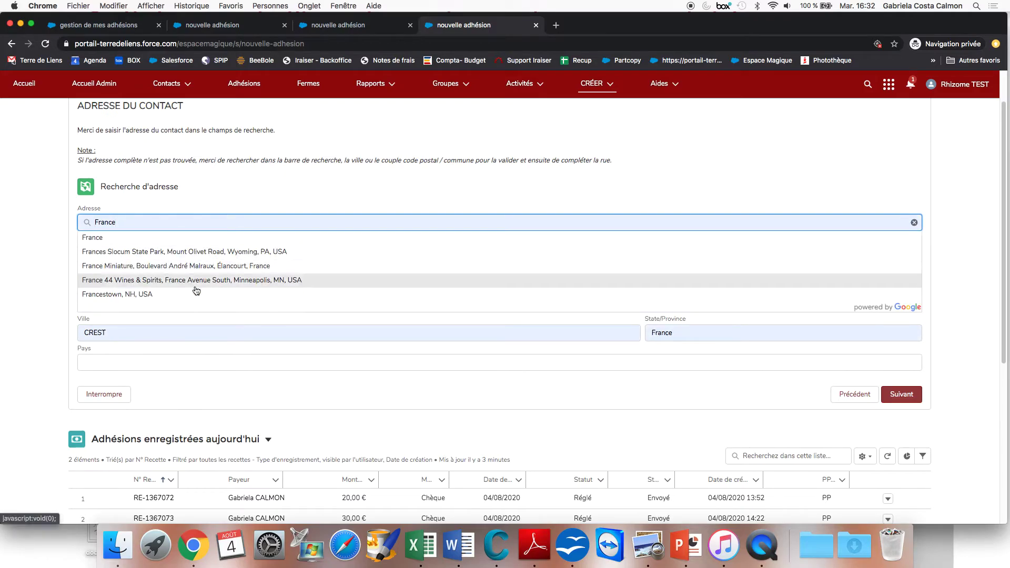
click(384, 193)
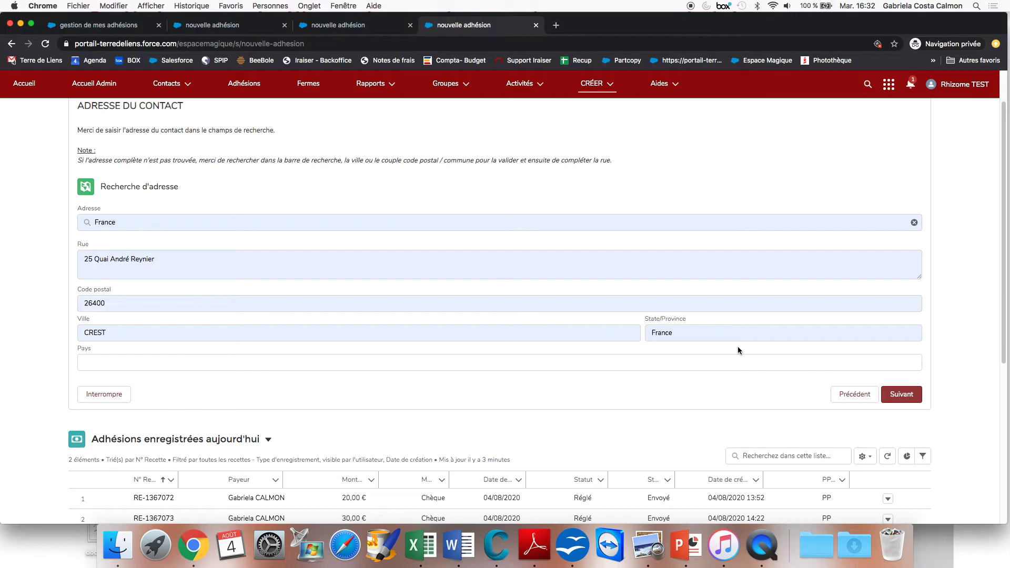
click(903, 394)
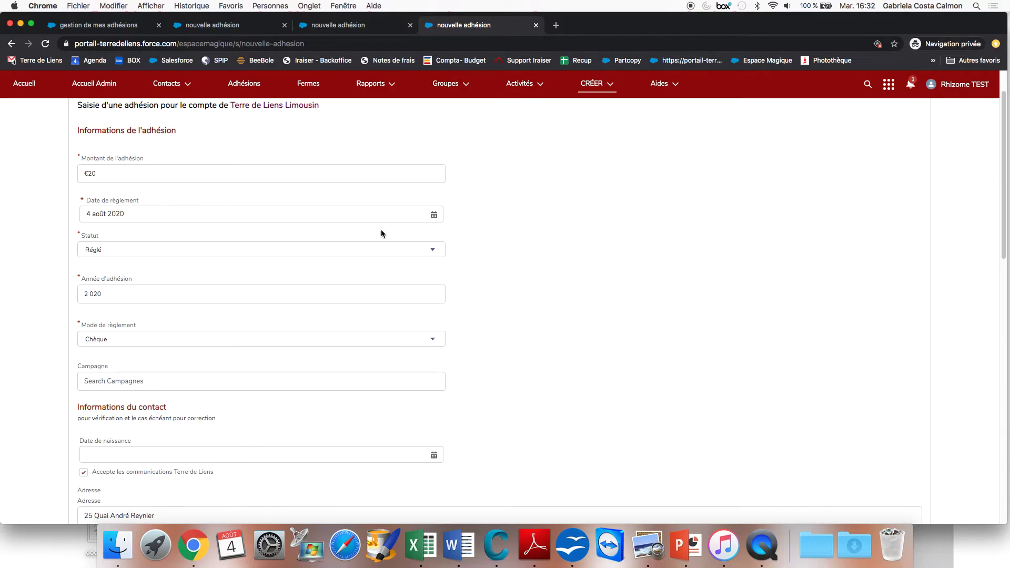
Replace Montant de l'adhésion with 50, keep Date de règlement and Année d'adhésion, and review the form.
scroll(390, 232, up, 1)
scroll(390, 232, up, 2)
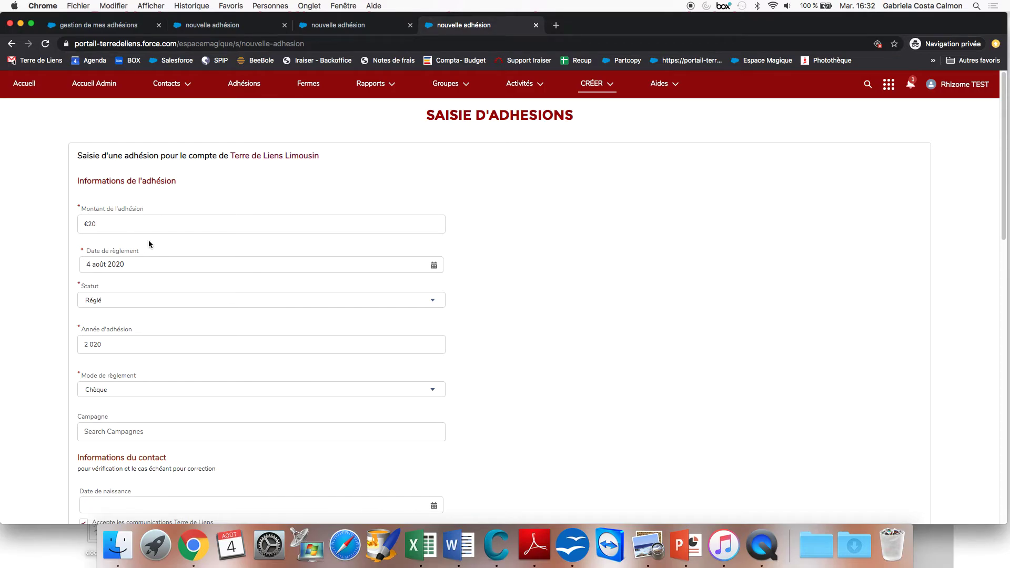
scroll(149, 243, down, 1)
double_click(98, 191)
text(50)
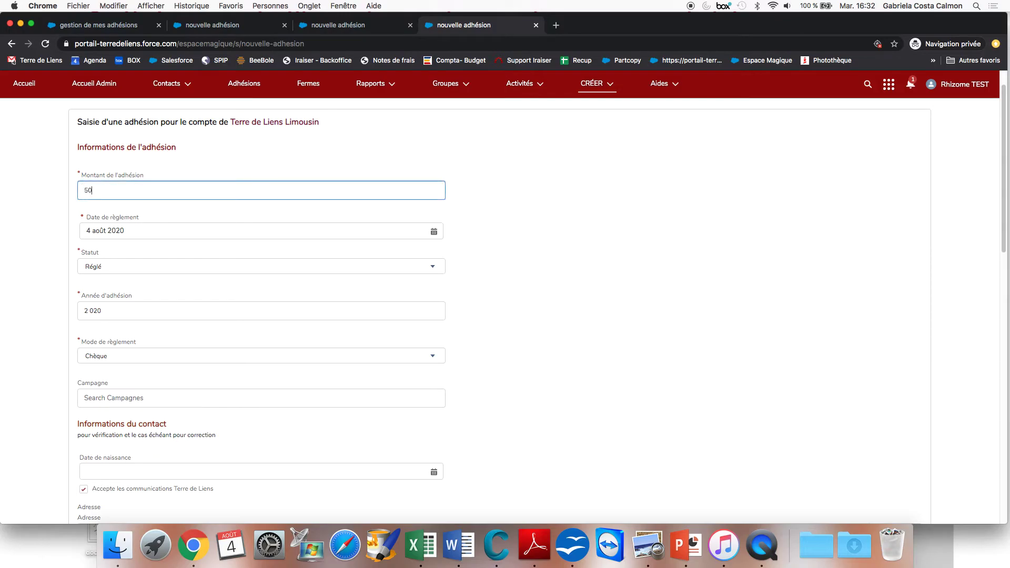
click(125, 231)
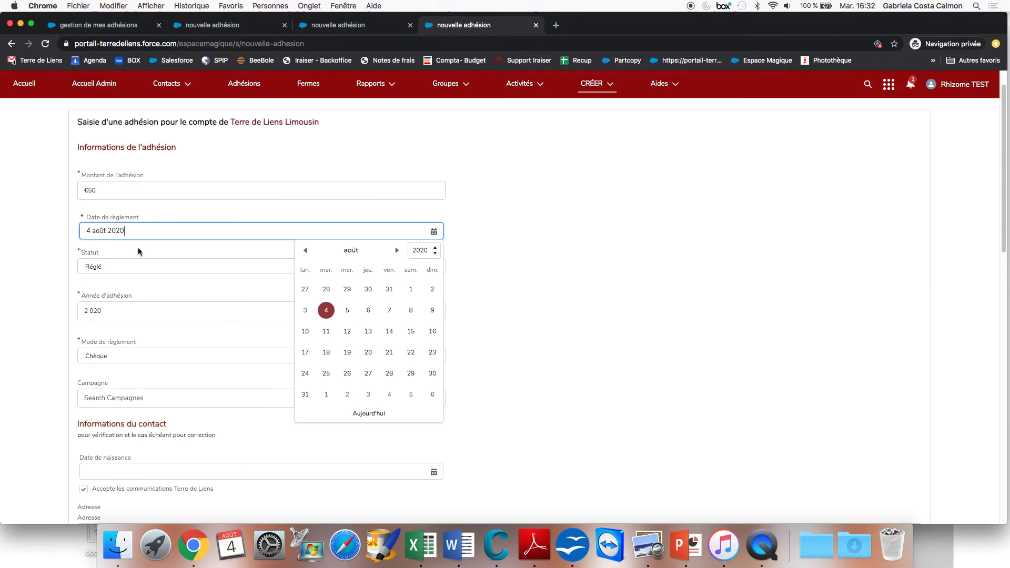
key(Tab)
click(91, 310)
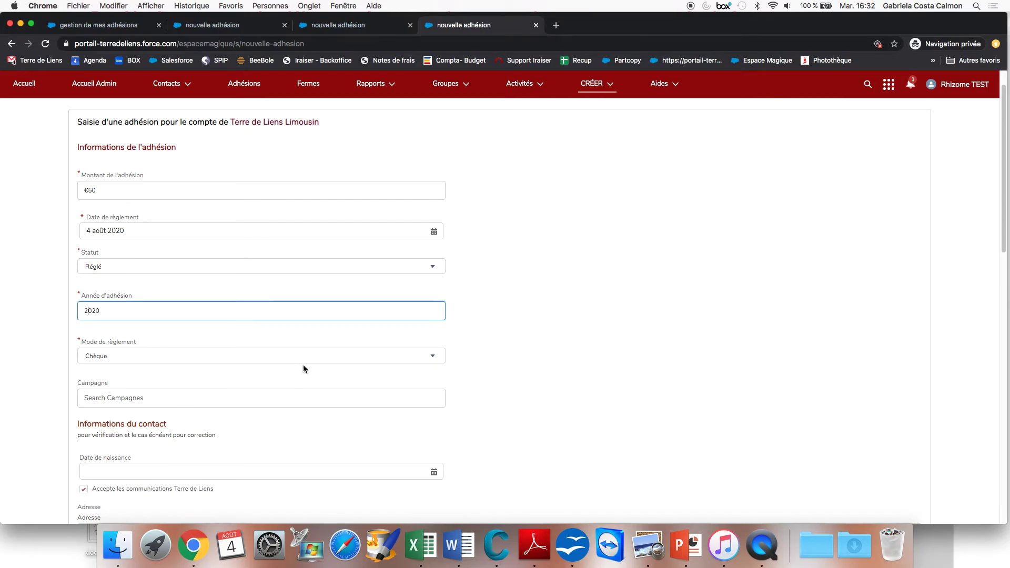
scroll(301, 368, down, 3)
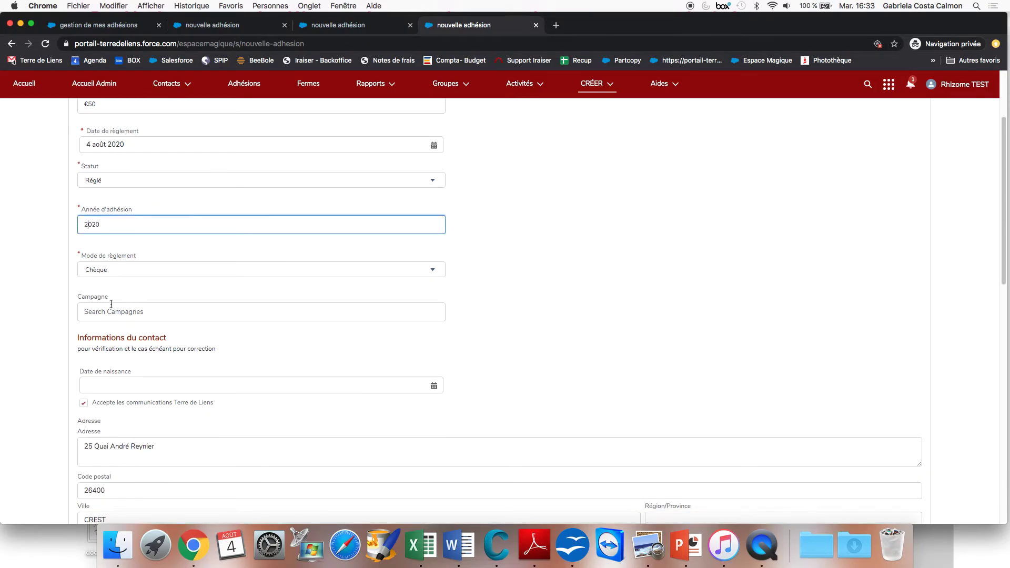
scroll(346, 370, down, 5)
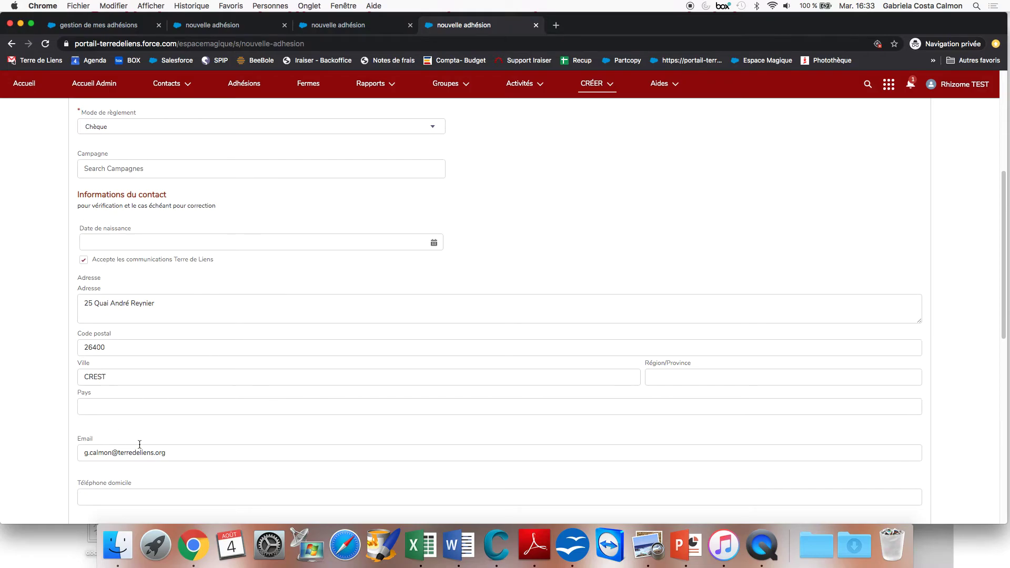
scroll(183, 451, down, 6)
scroll(183, 452, up, 9)
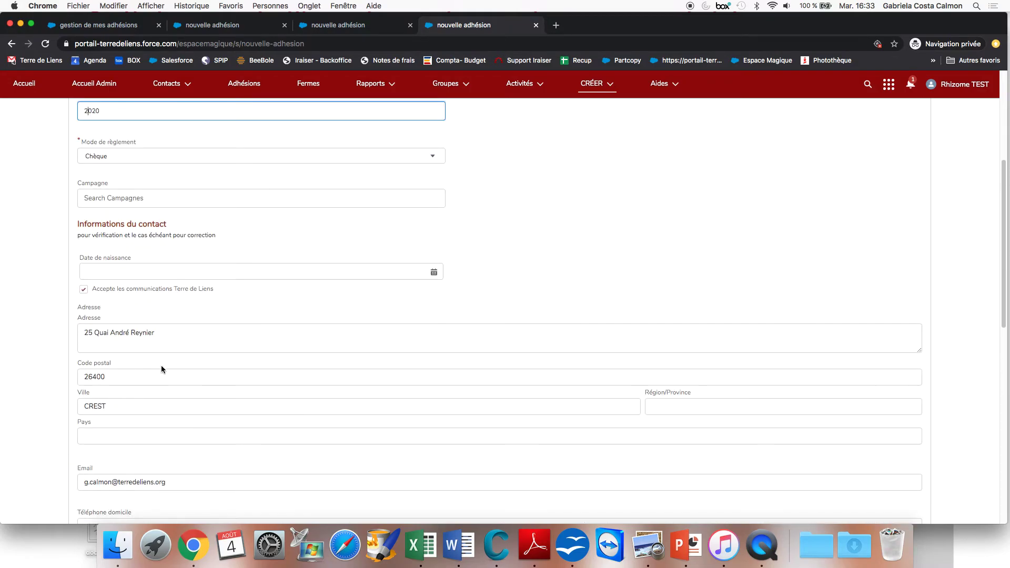
scroll(309, 392, down, 2)
scroll(308, 388, down, 6)
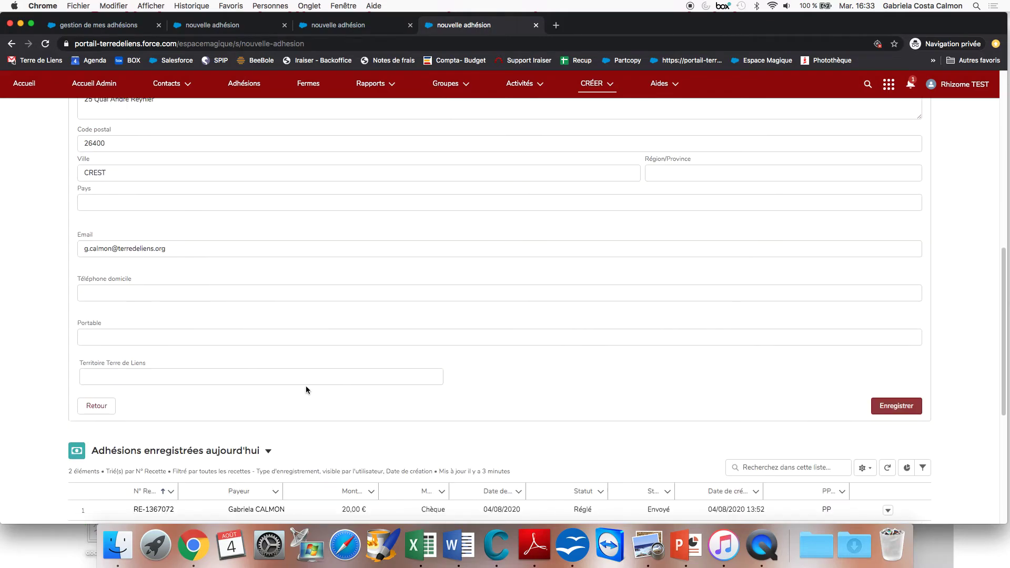
click(895, 406)
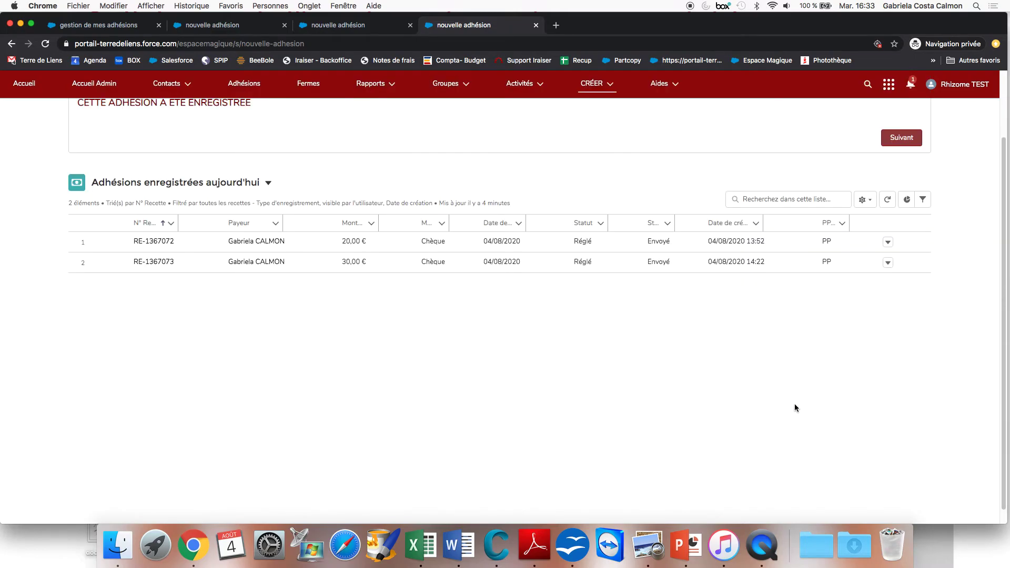
scroll(778, 400, up, 3)
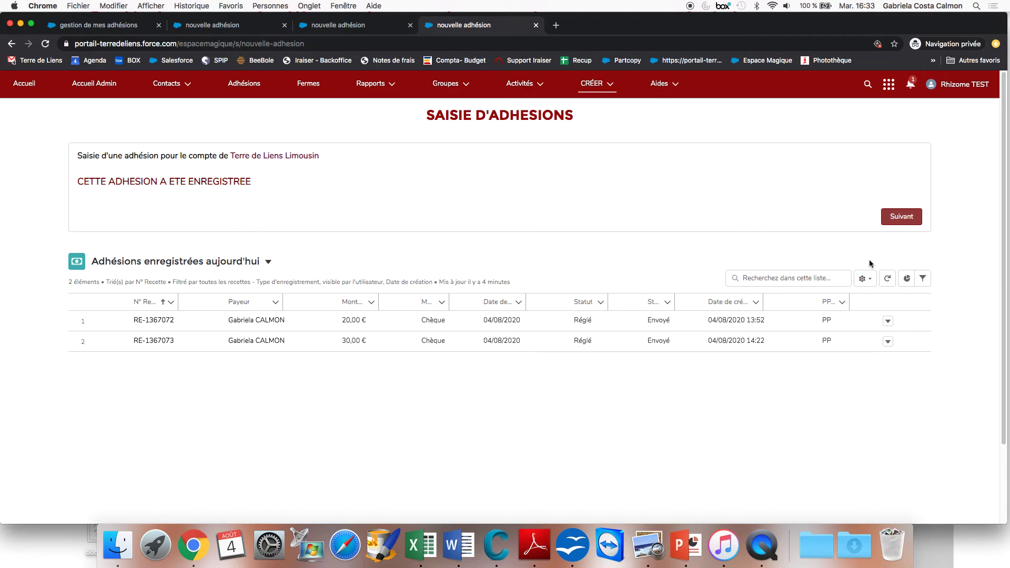
click(888, 280)
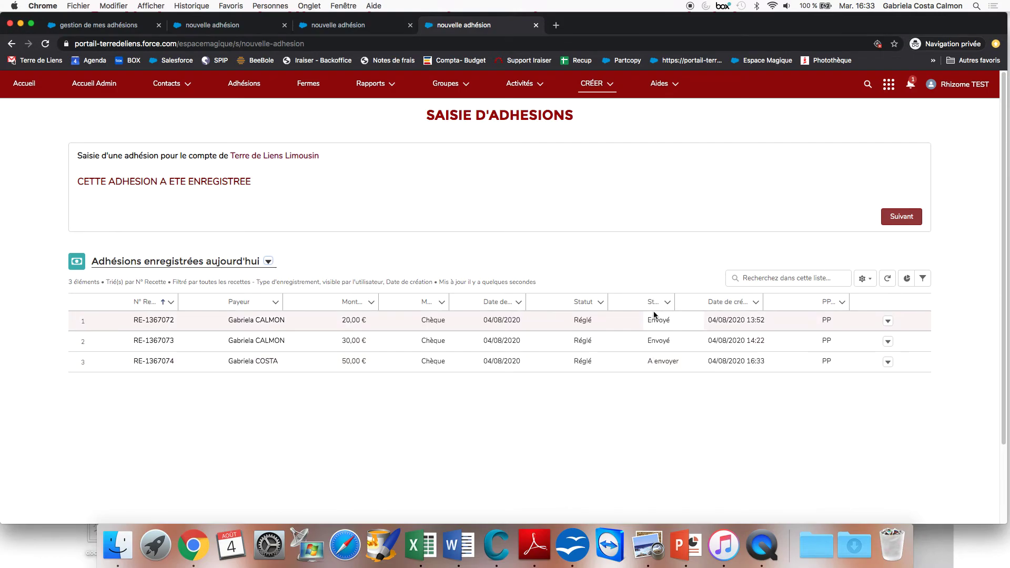
drag(672, 299, 639, 310)
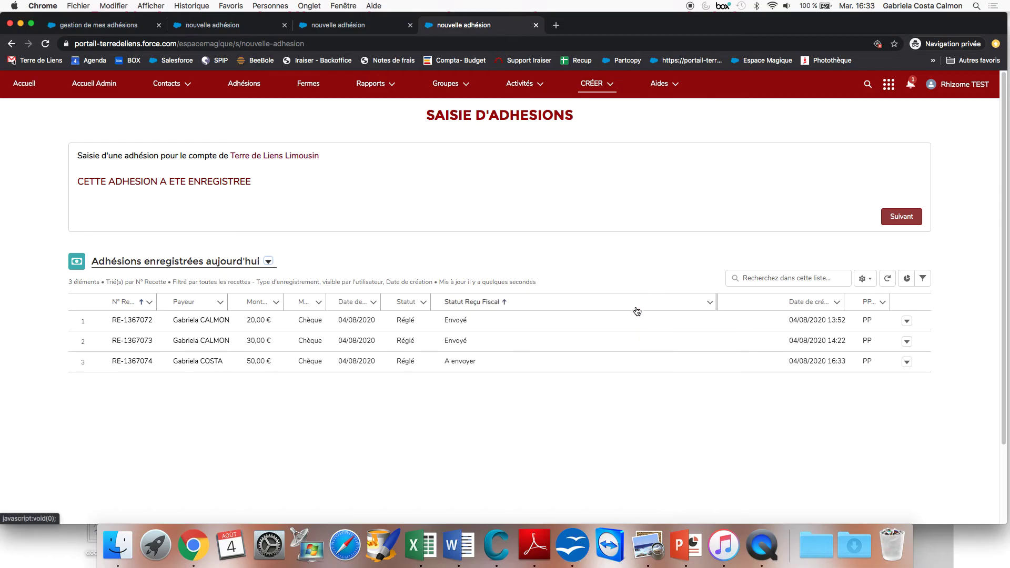
drag(430, 300, 500, 303)
mouse_move(223, 301)
mouse_down()
mouse_move(214, 301)
mouse_move(235, 301)
mouse_up()
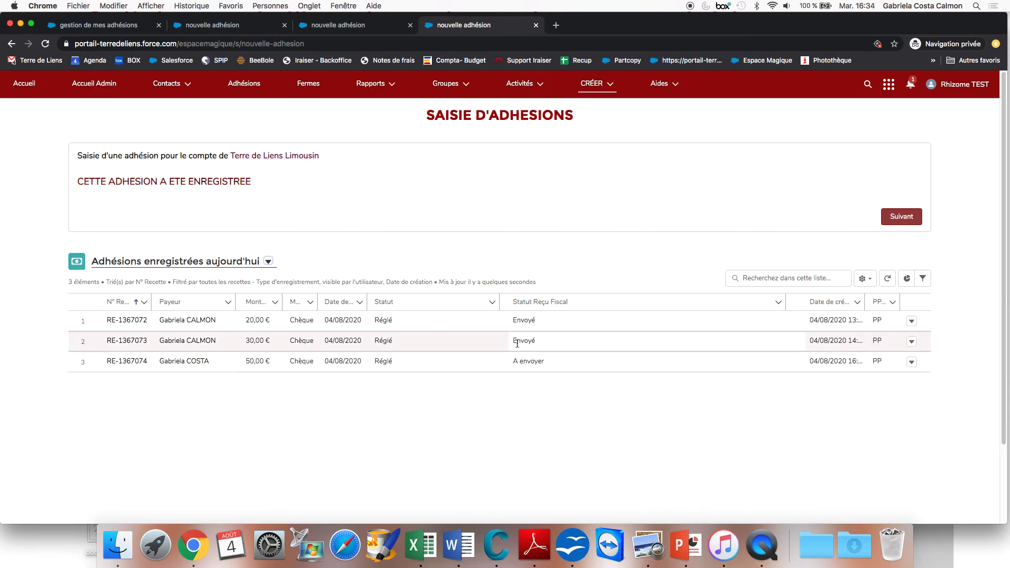
click(886, 280)
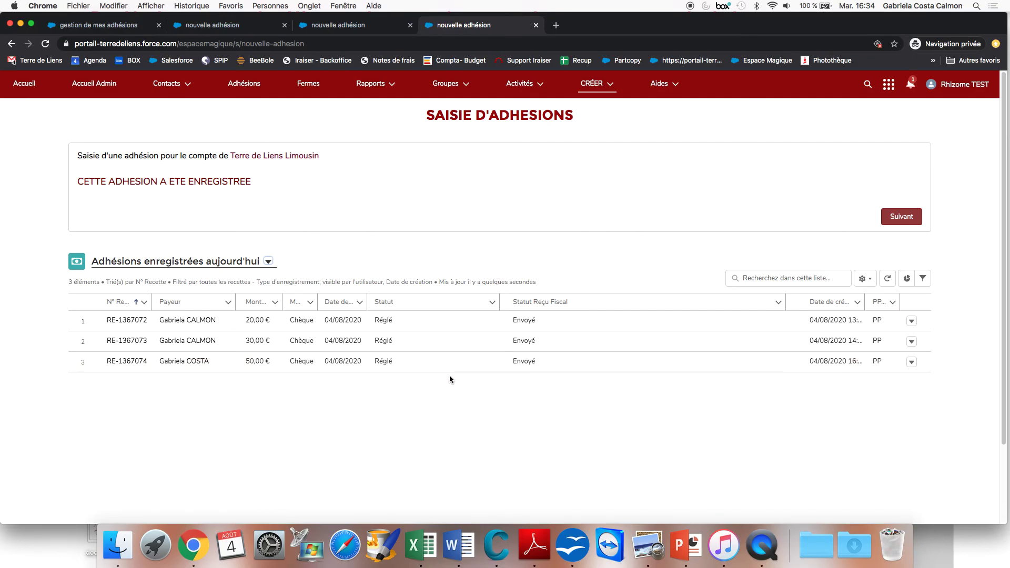
click(127, 362)
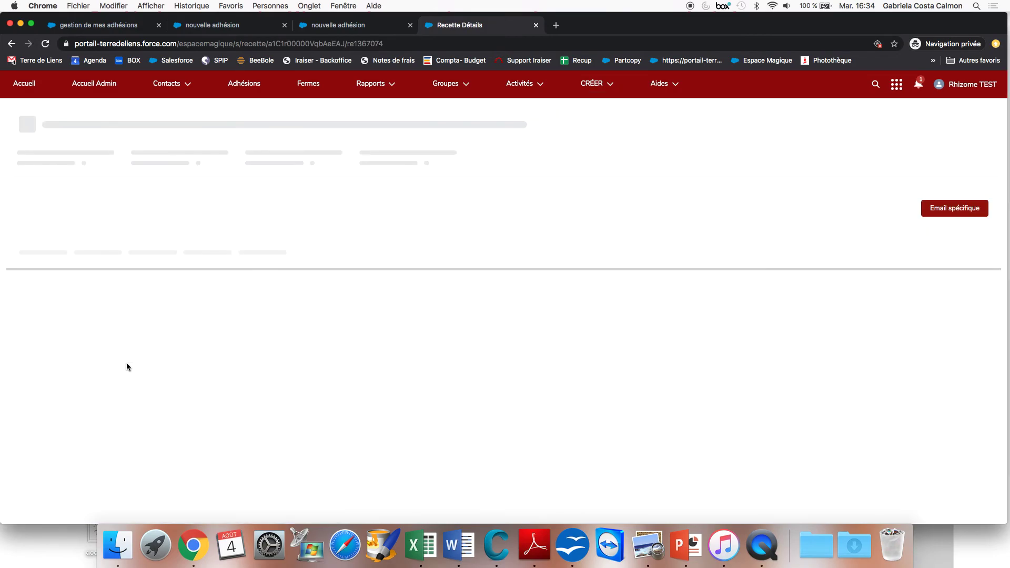
scroll(463, 390, down, 1)
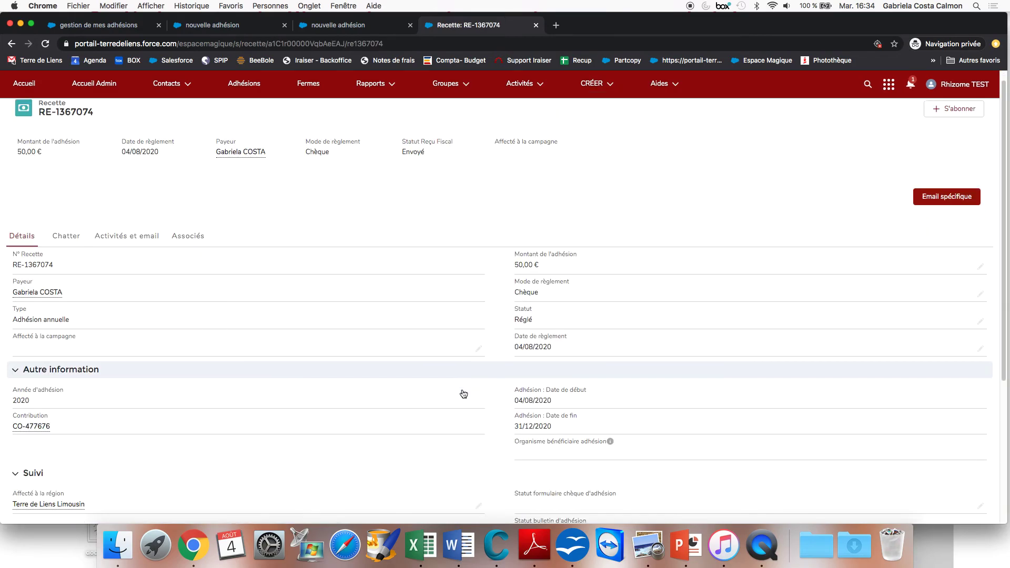
scroll(157, 172, down, 3)
click(132, 178)
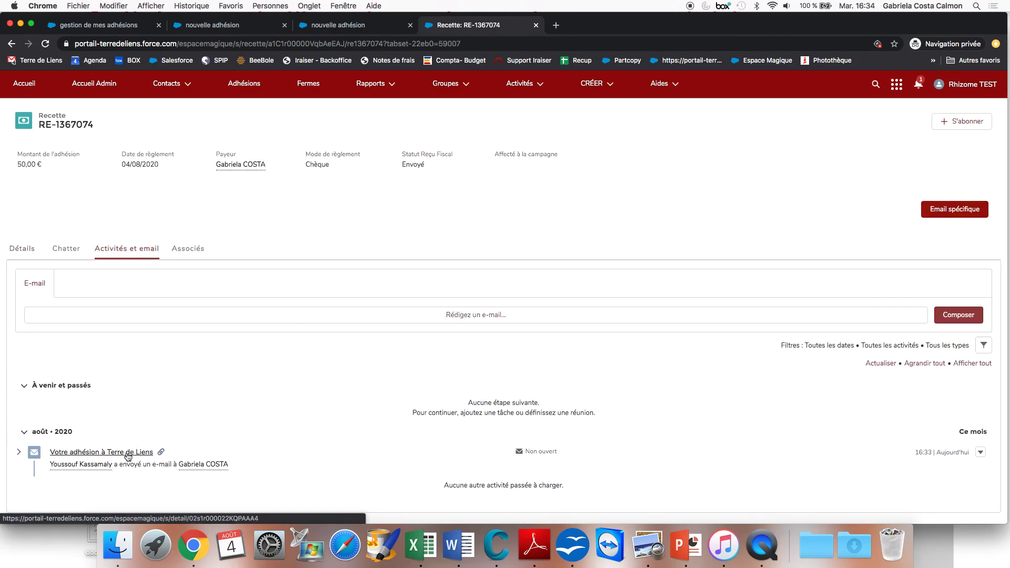
click(197, 253)
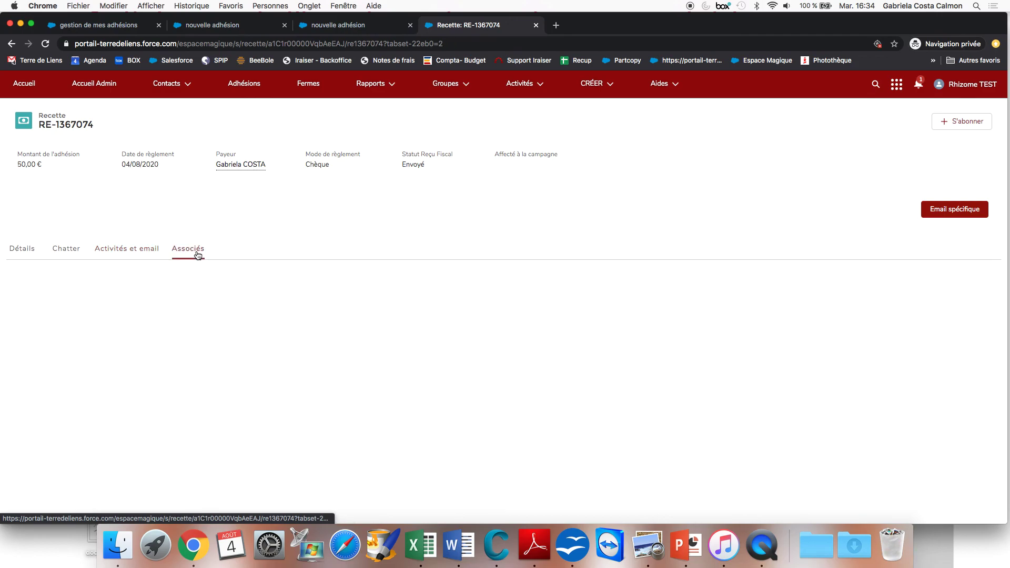